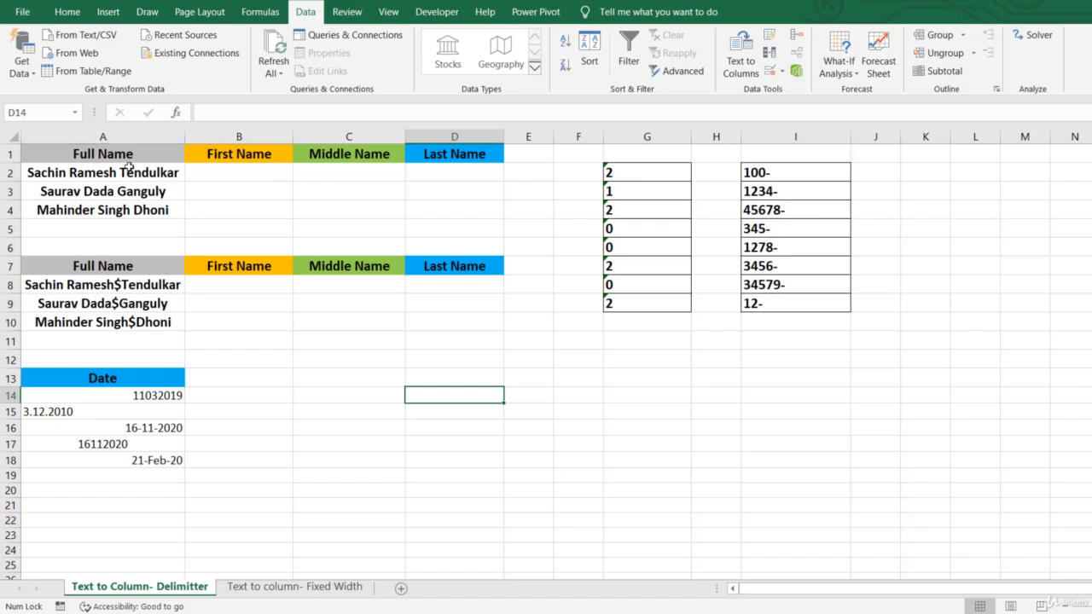
# Start splitting the full names in A2:A4 with Text to Columns as delimited data, using space as the delimiter
pyautogui.moveTo(128, 169); pyautogui.dragTo(124, 201)
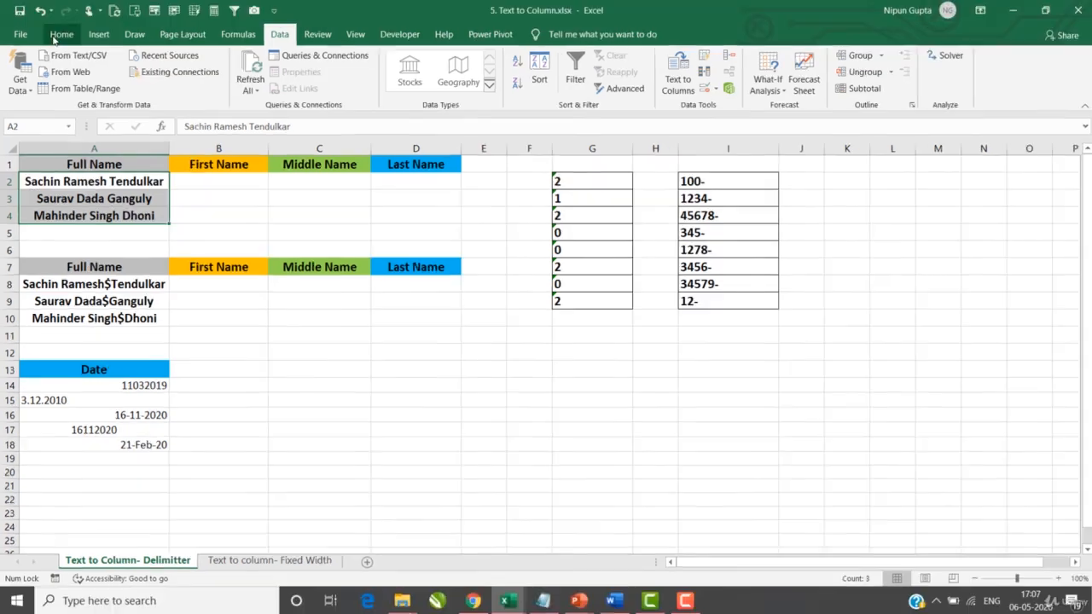
pyautogui.click(67, 12)
pyautogui.click(307, 10)
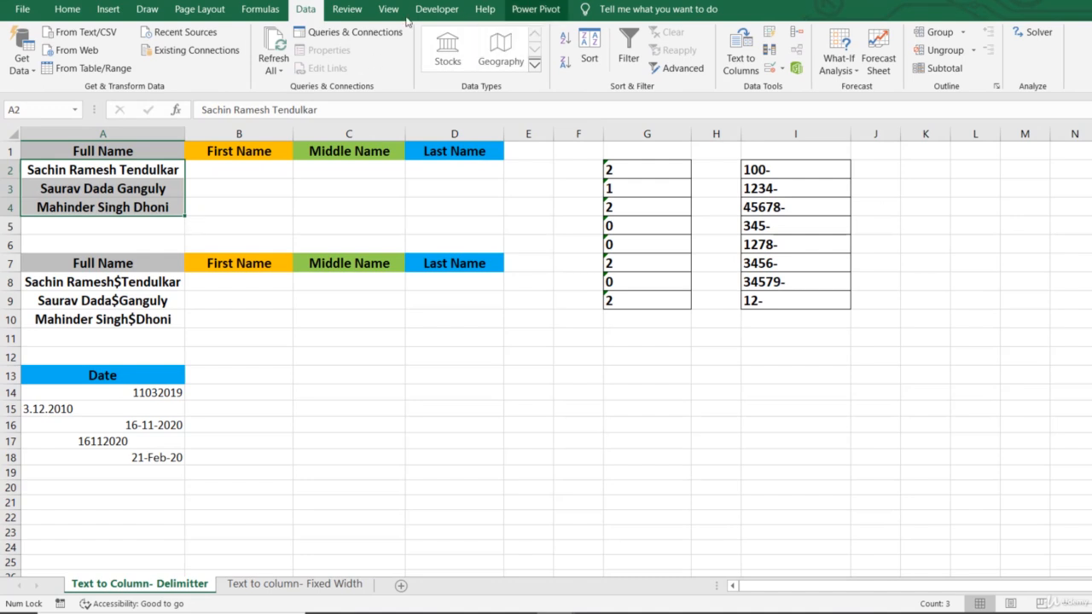
pyautogui.click(746, 46)
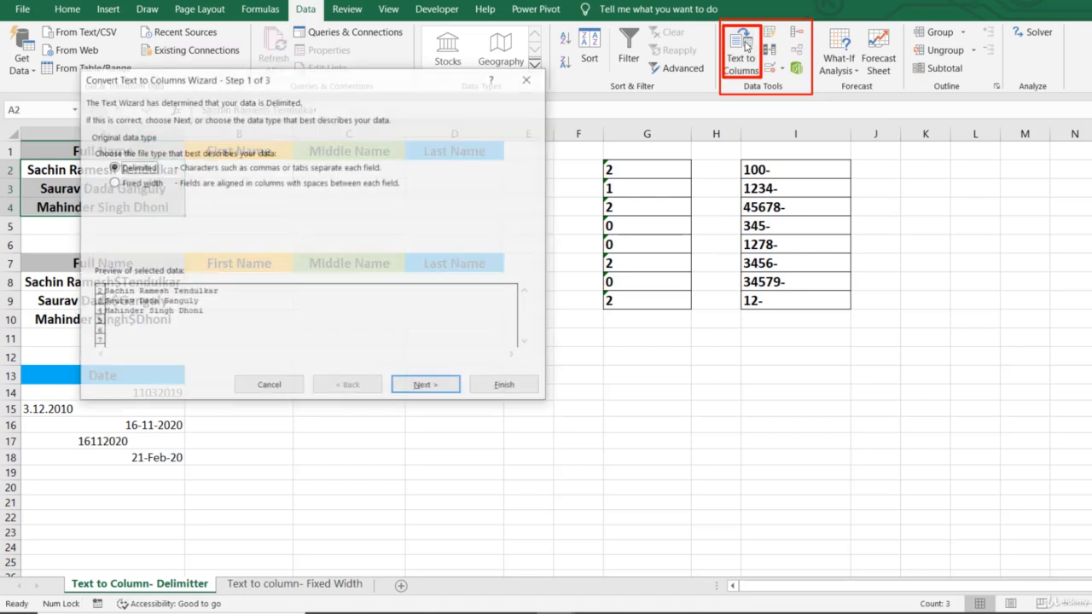
pyautogui.moveTo(337, 79); pyautogui.dragTo(683, 93)
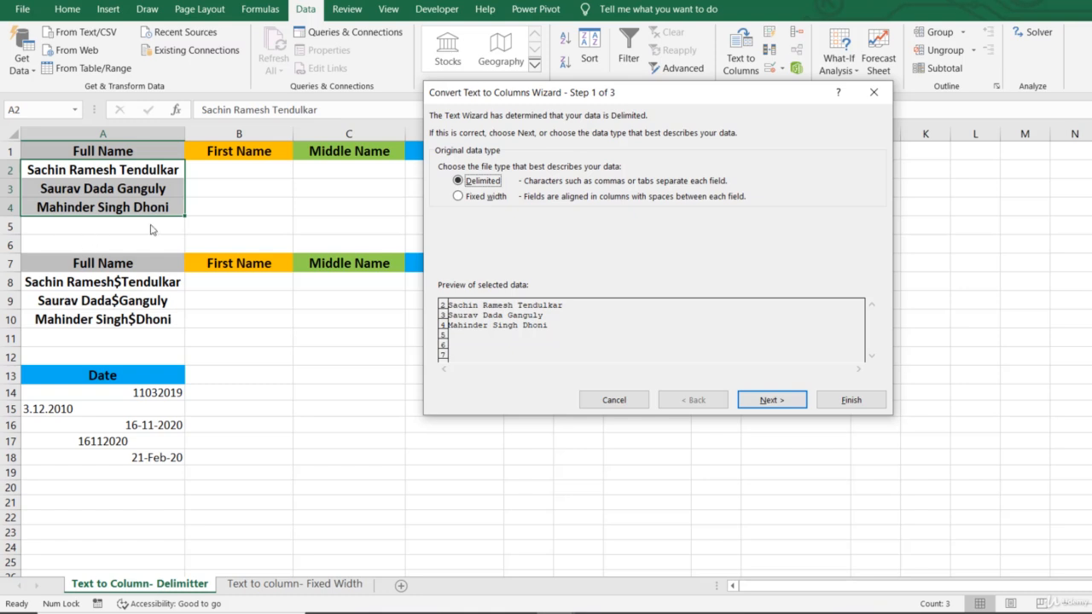
pyautogui.click(781, 404)
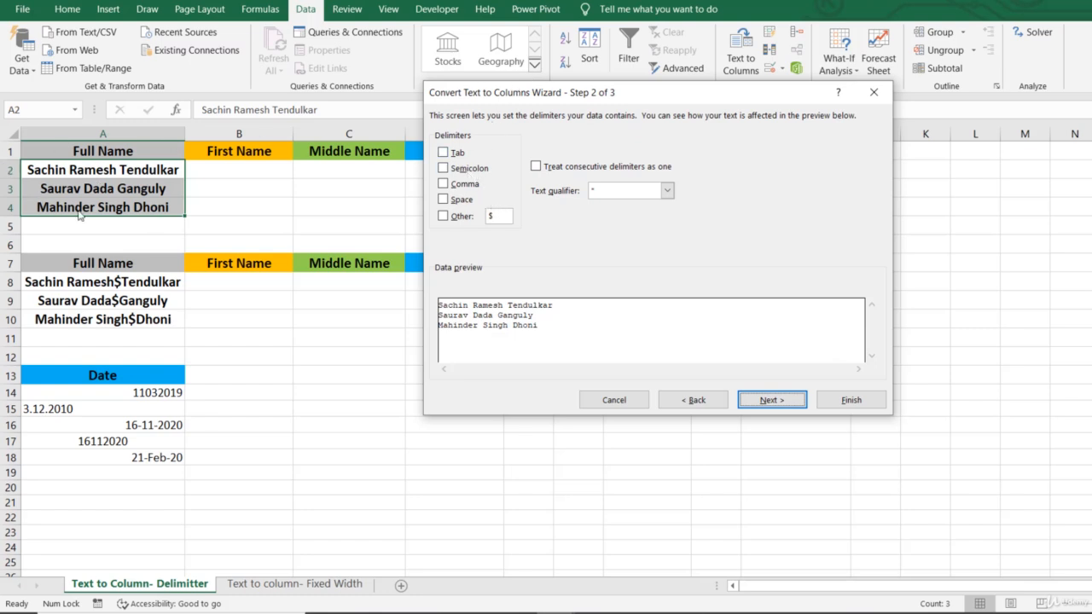
pyautogui.click(443, 201)
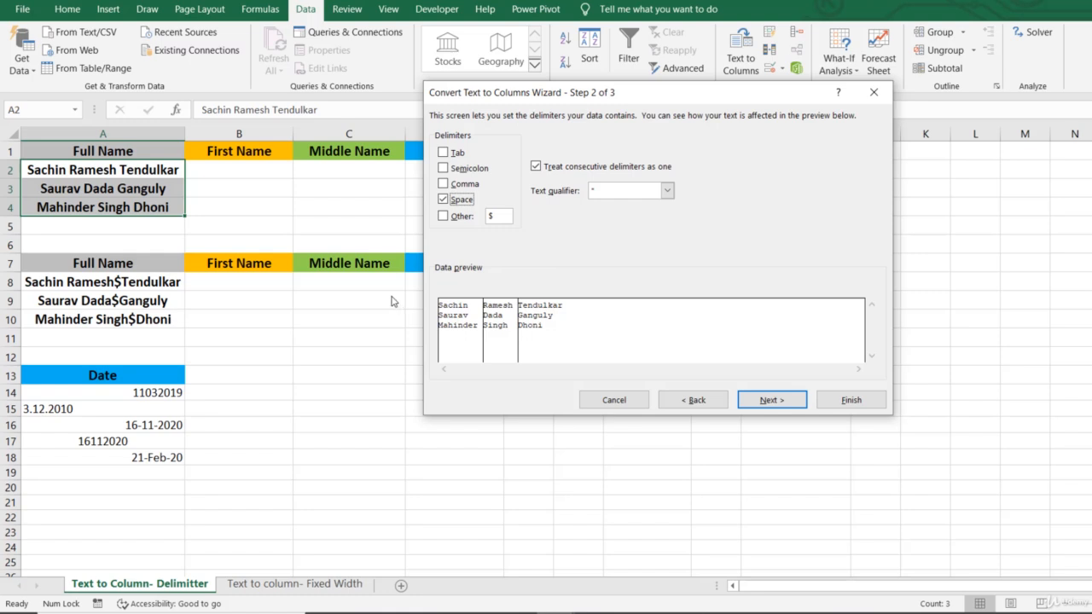
pyautogui.click(786, 403)
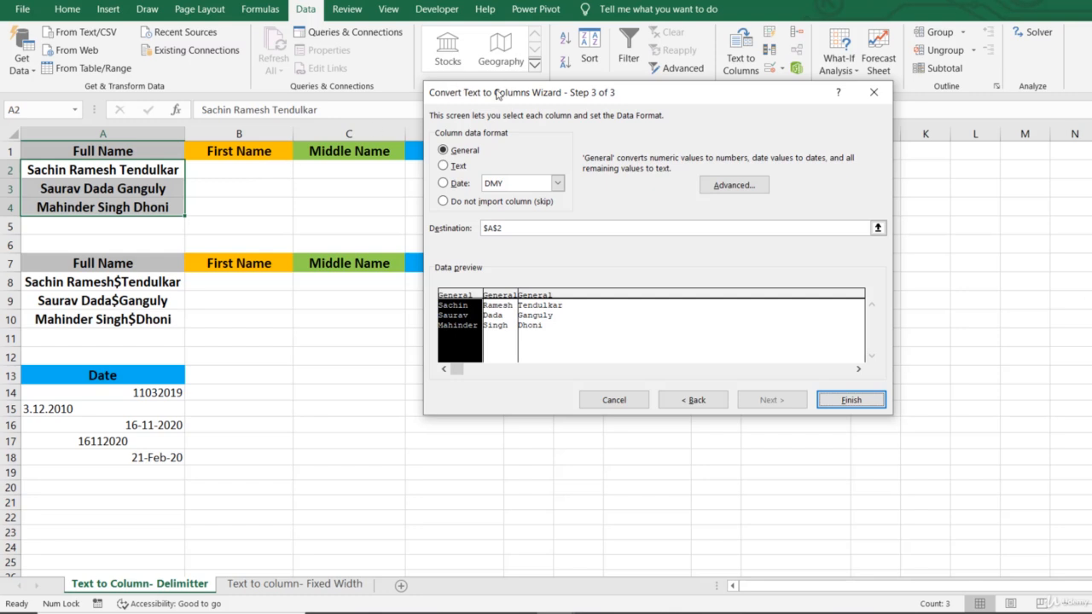
# Set the destination of the split names to cell B2, keeping the General format, and complete the conversion
pyautogui.moveTo(494, 95); pyautogui.dragTo(625, 96)
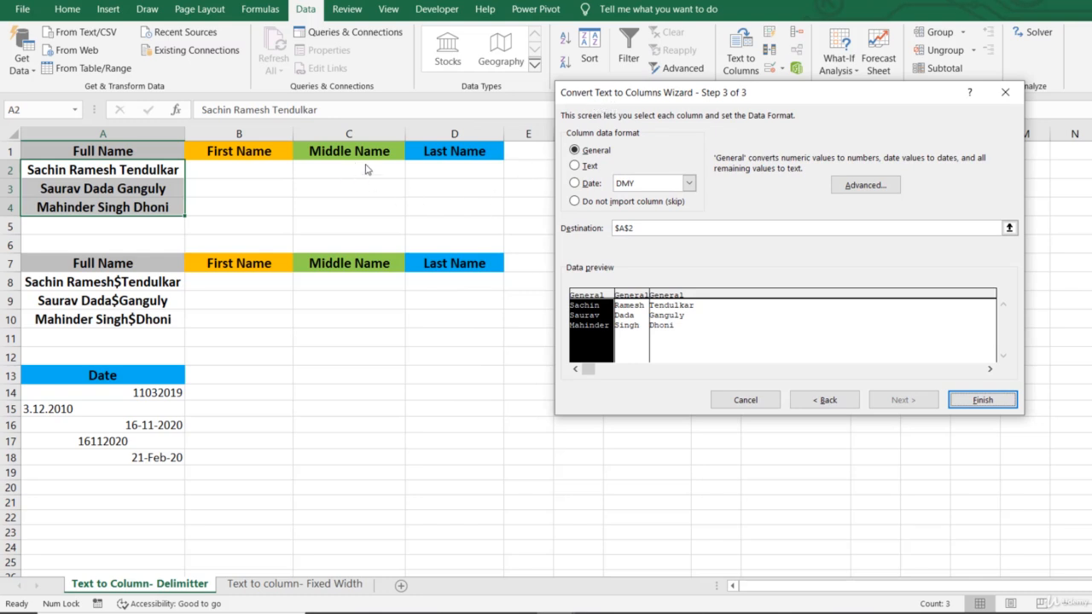
pyautogui.click(1010, 229)
pyautogui.click(243, 175)
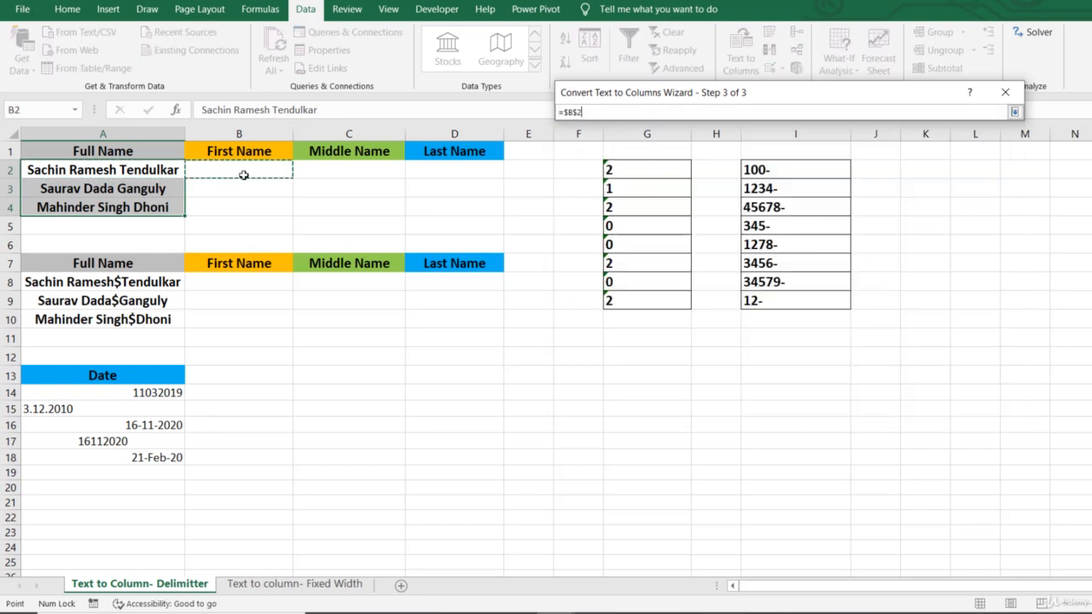
pyautogui.press('Return')
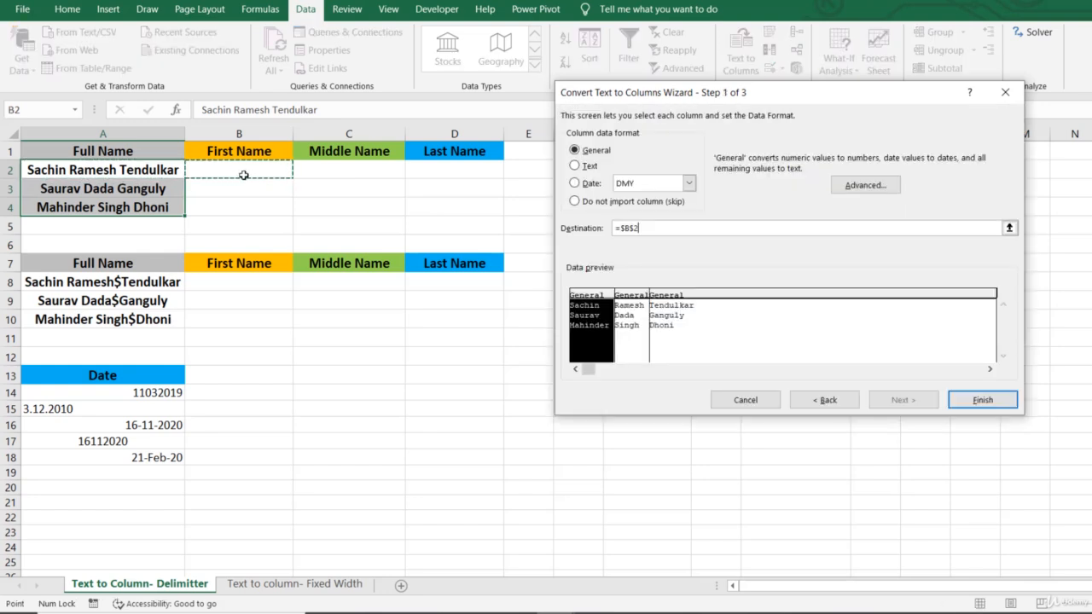
pyautogui.click(983, 400)
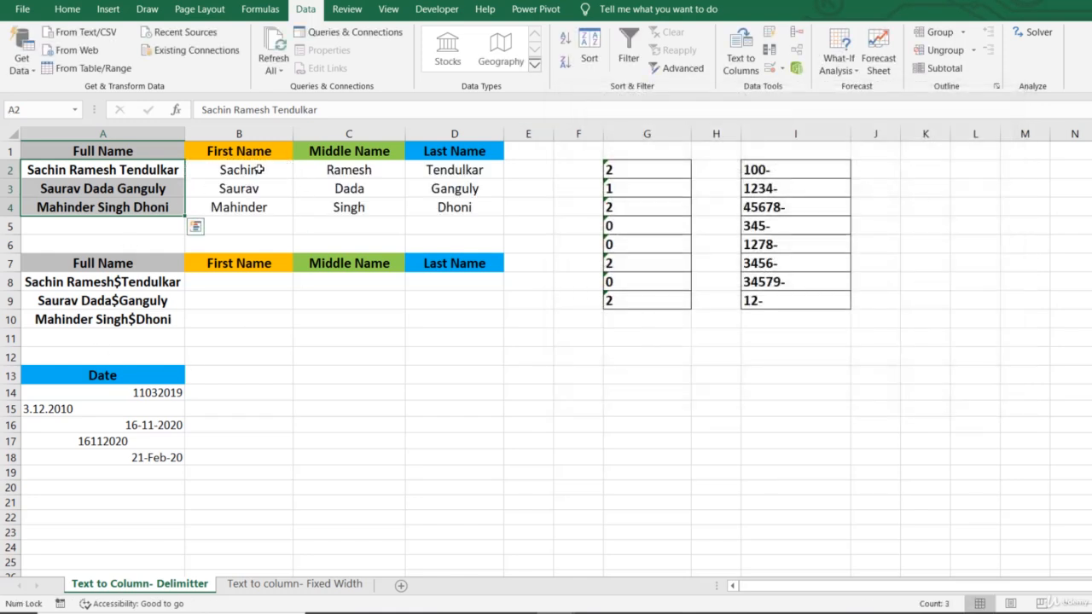
pyautogui.moveTo(261, 168); pyautogui.dragTo(454, 202)
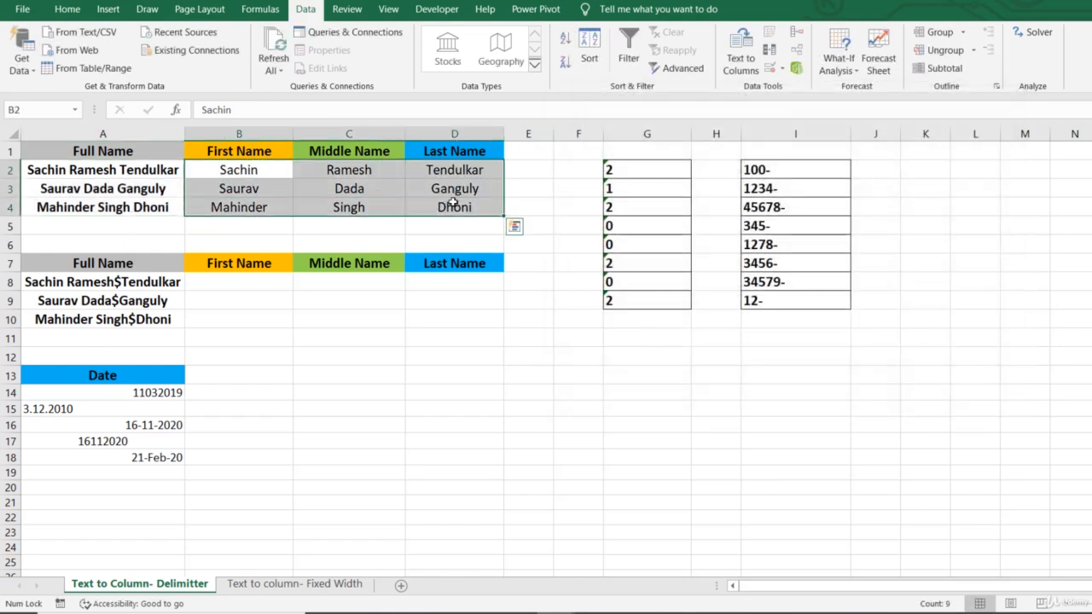
# Start a delimited Text to Columns split of the full names in A8:A10, adding $ as a custom delimiter alongside space
pyautogui.moveTo(150, 283); pyautogui.dragTo(152, 323)
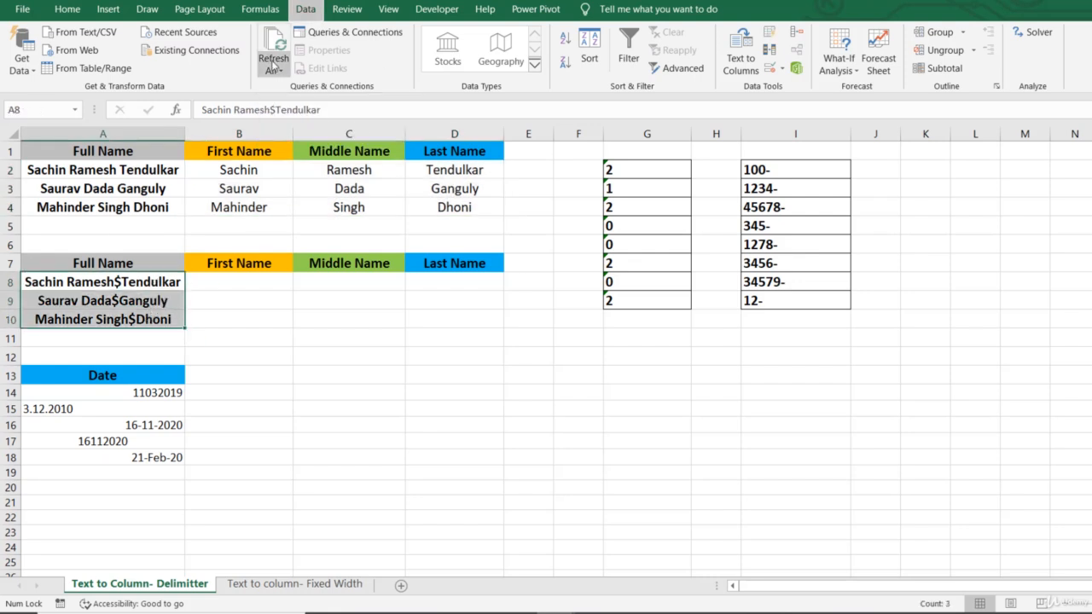
pyautogui.click(273, 66)
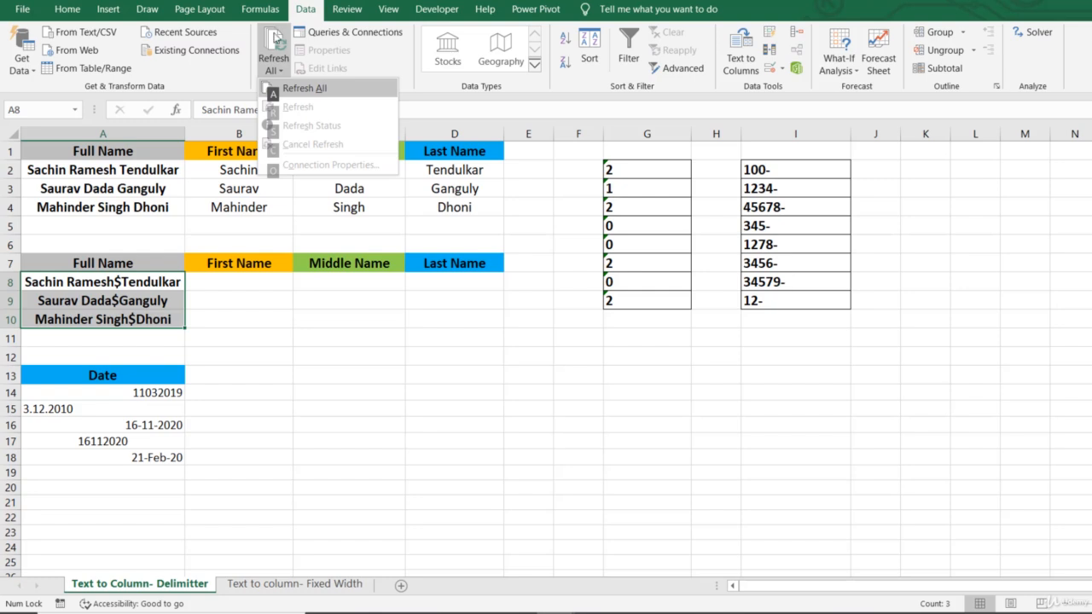
pyautogui.press('Escape')
pyautogui.click(68, 9)
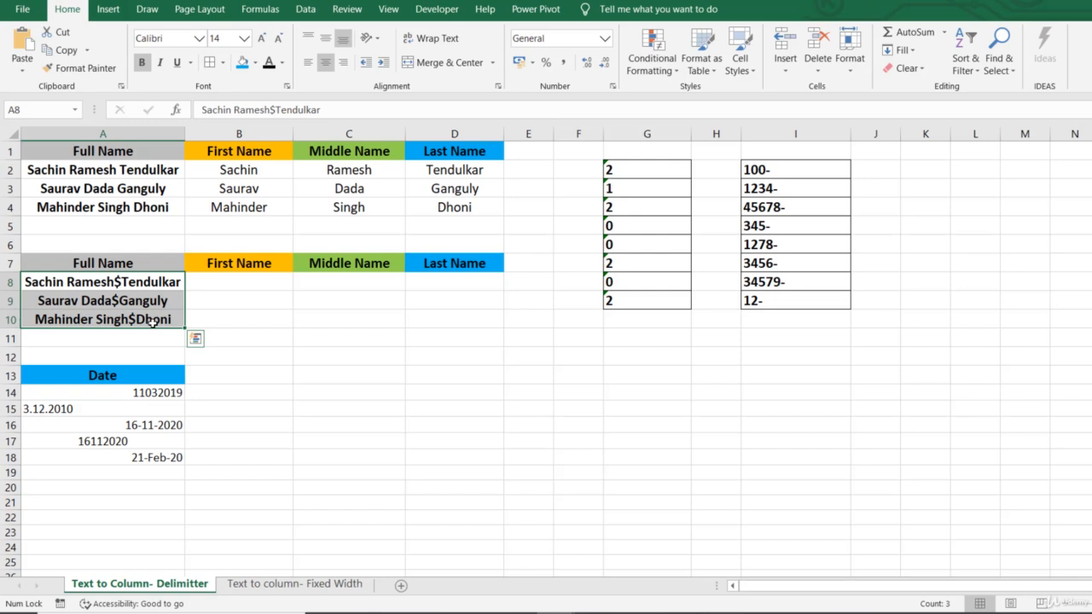
pyautogui.press('alt')
pyautogui.press('a')
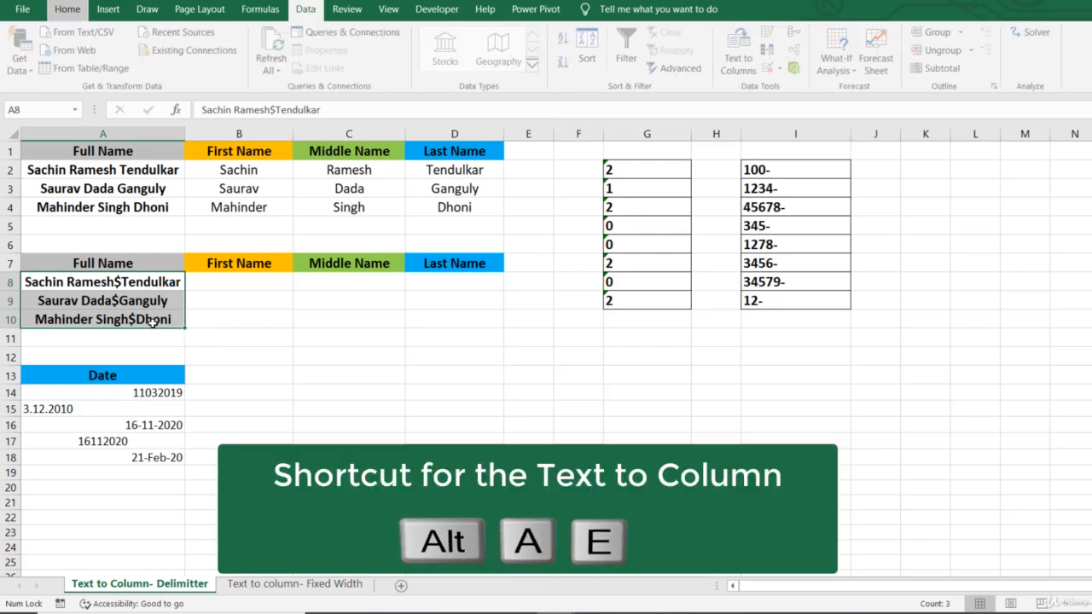
pyautogui.press('e')
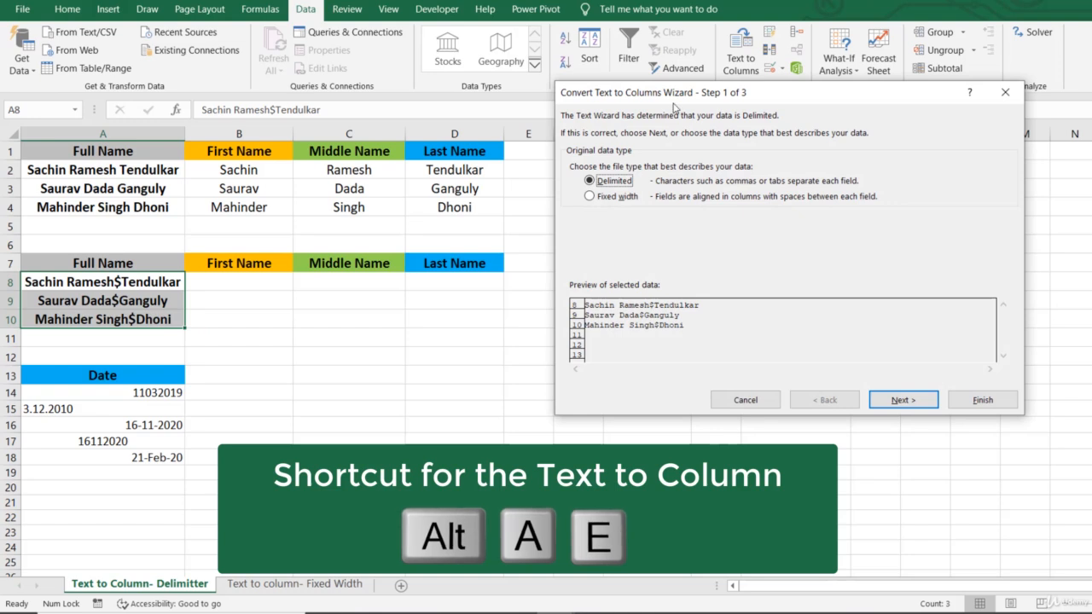
pyautogui.moveTo(674, 102); pyautogui.dragTo(627, 118)
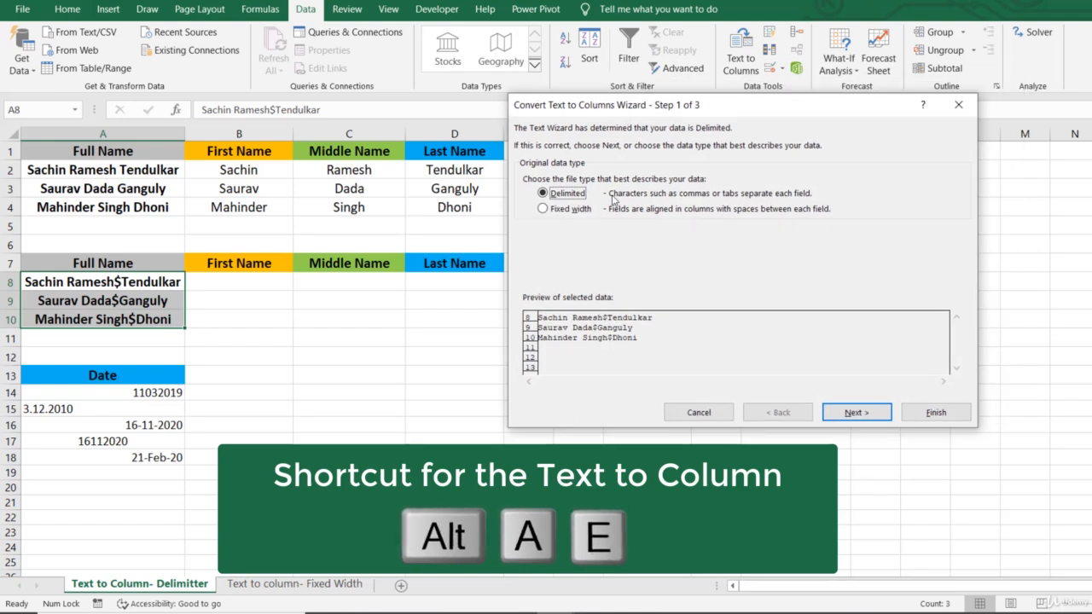
pyautogui.click(885, 413)
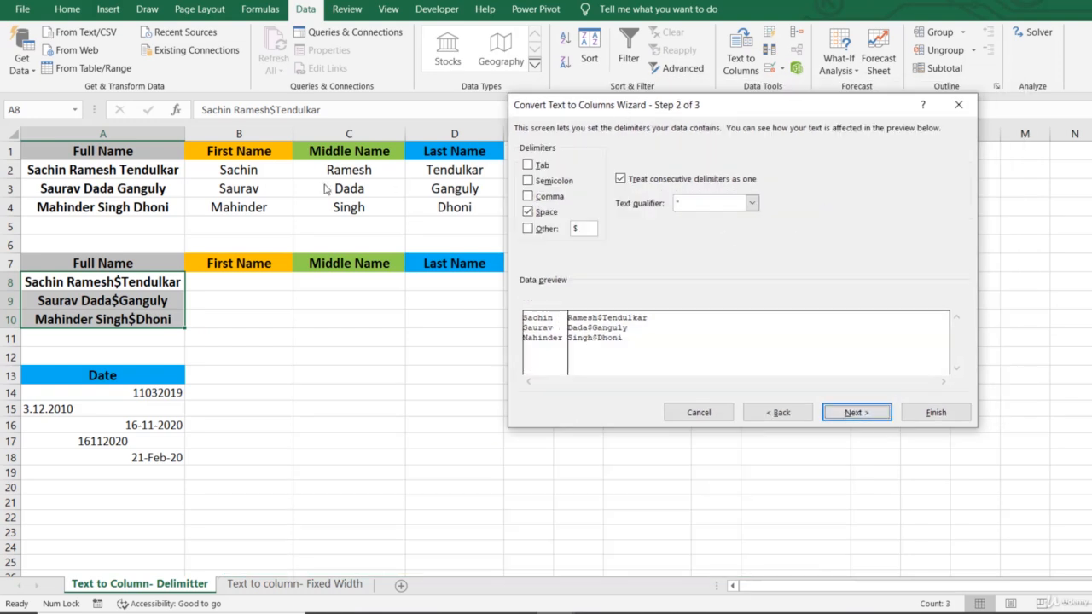
pyautogui.click(534, 229)
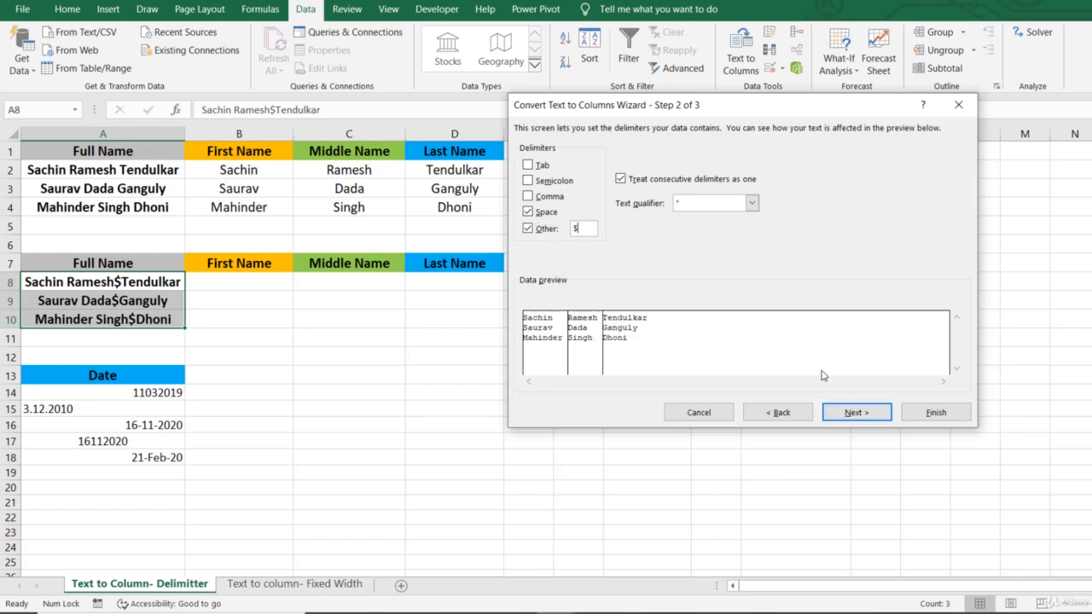
pyautogui.click(854, 414)
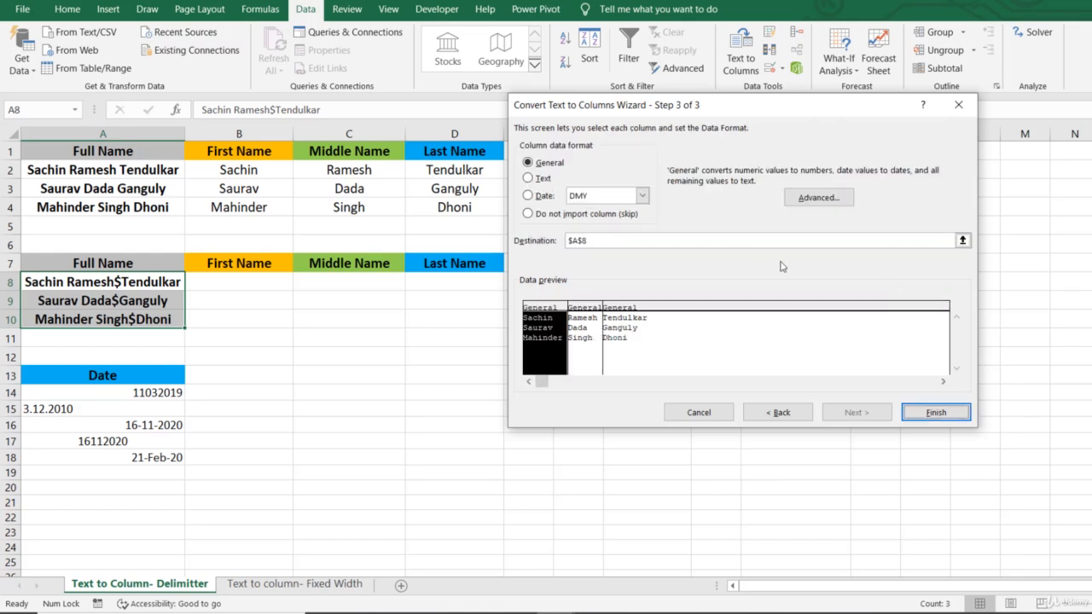
# Set the destination of this split to cell B8 and complete the conversion
pyautogui.click(963, 241)
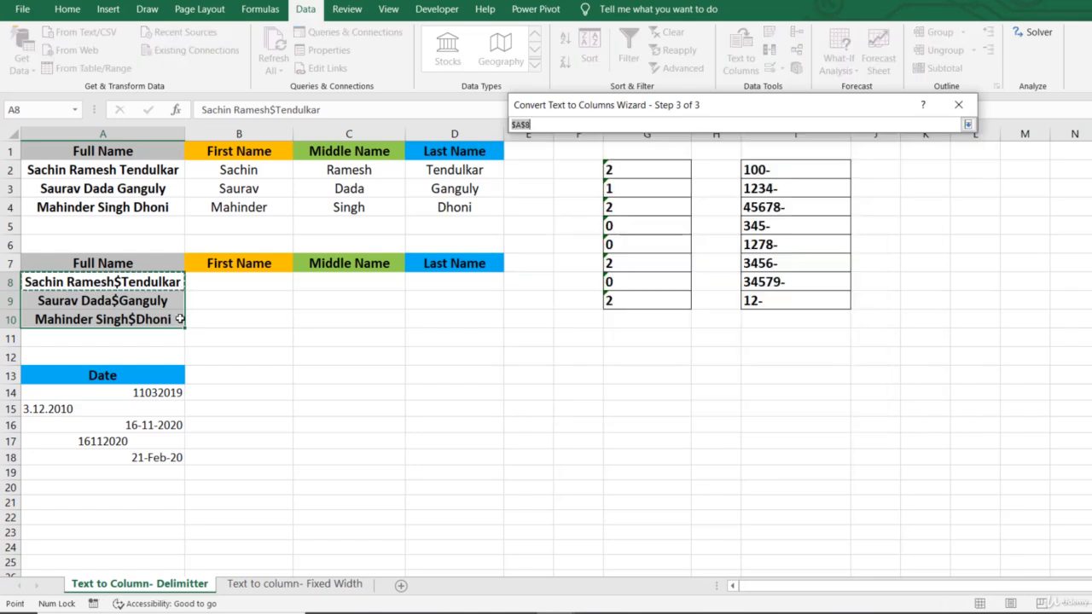
pyautogui.click(249, 289)
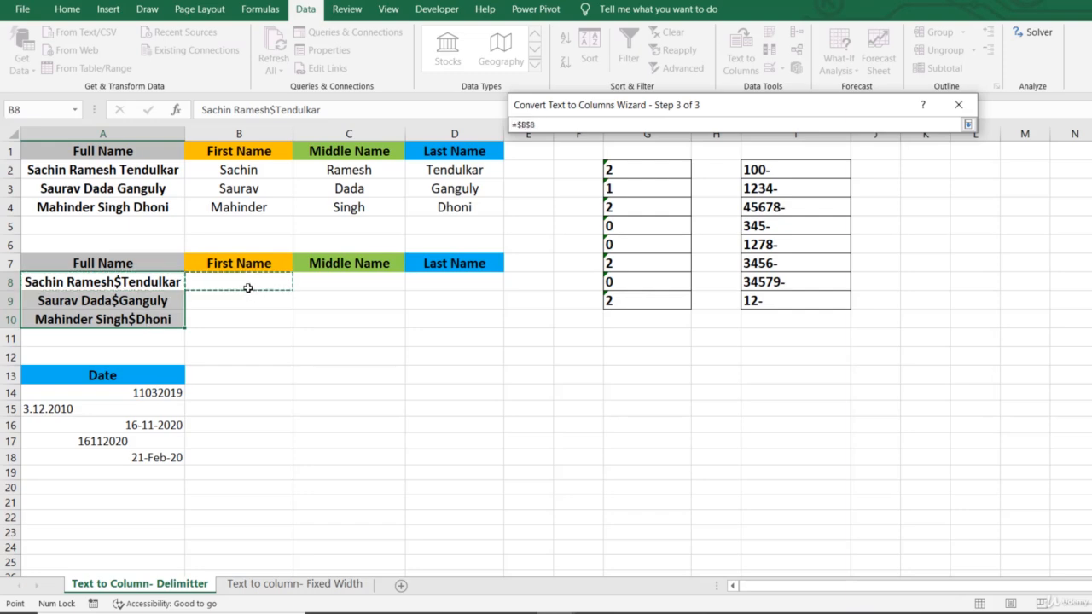
pyautogui.press('Return')
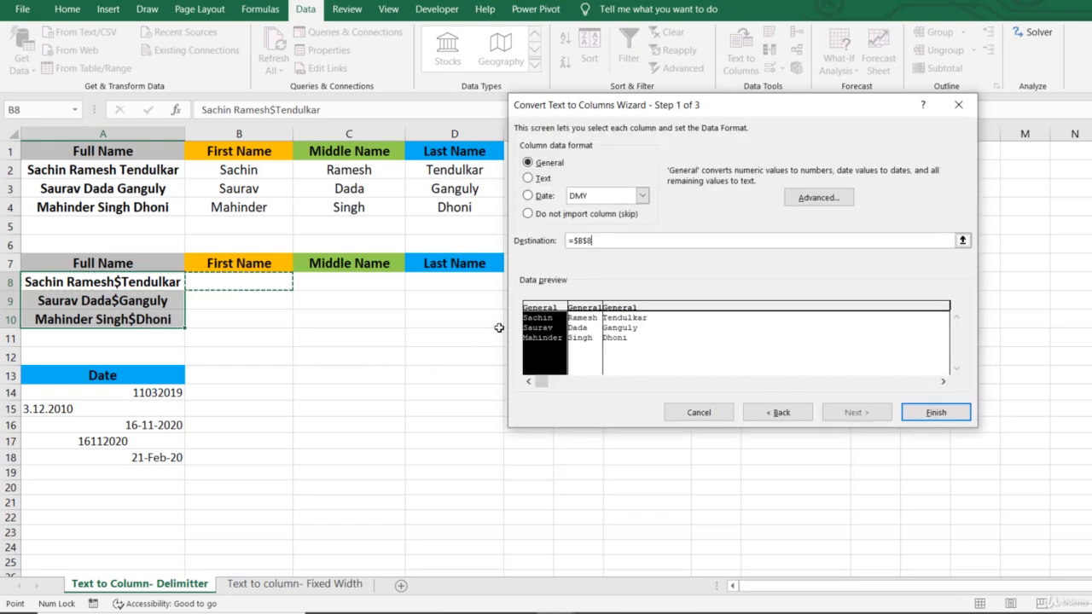
pyautogui.click(936, 412)
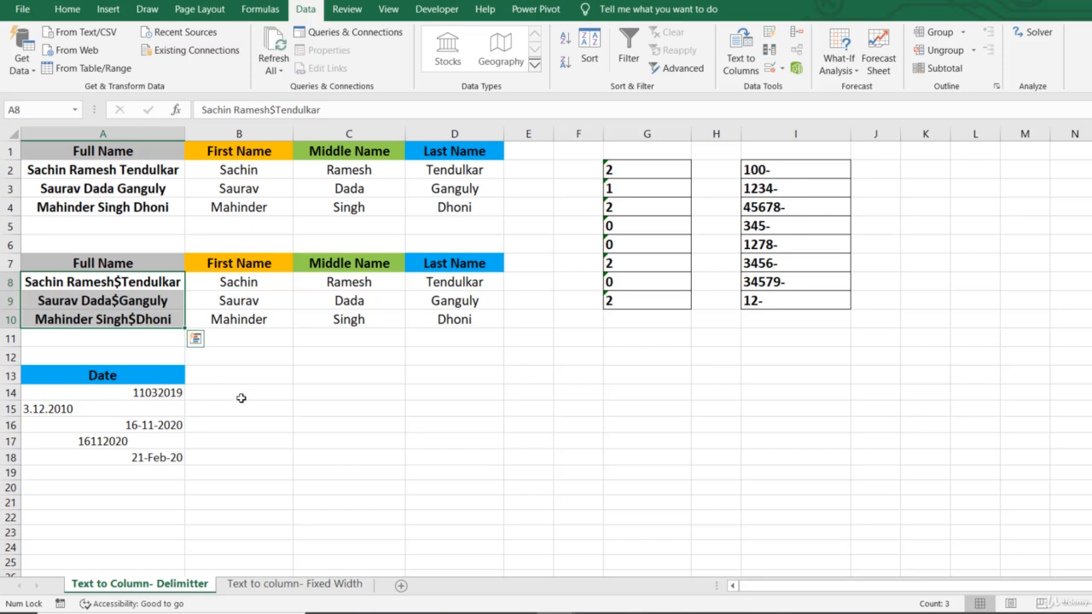
# Convert the entries in A14:A18 in place to DMY dates using Text to Columns, as delimited data with all delimiters cleared
pyautogui.moveTo(156, 390); pyautogui.dragTo(152, 461)
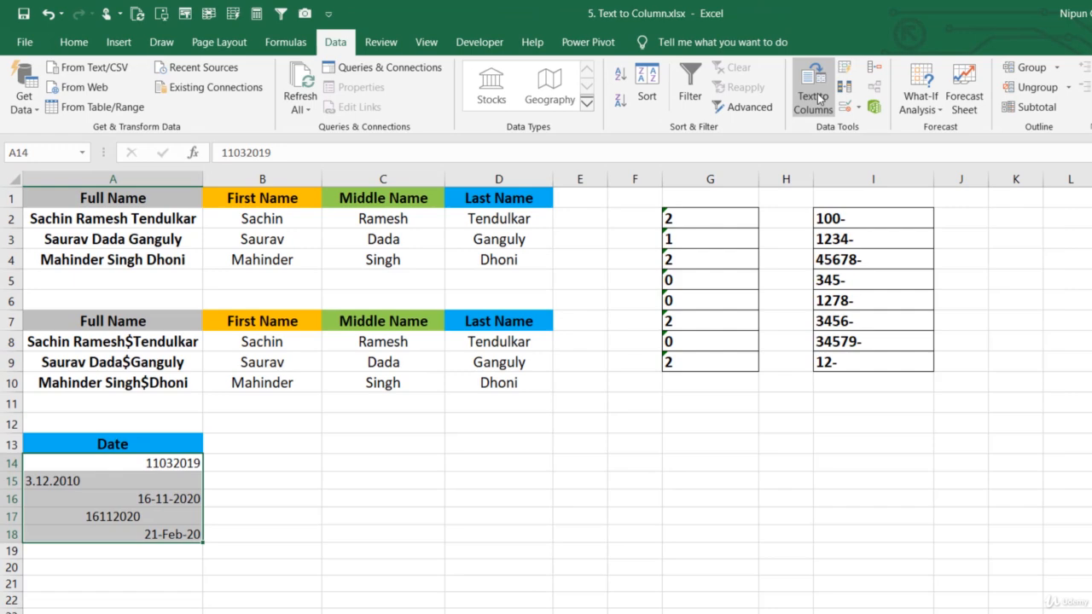
pyautogui.click(676, 77)
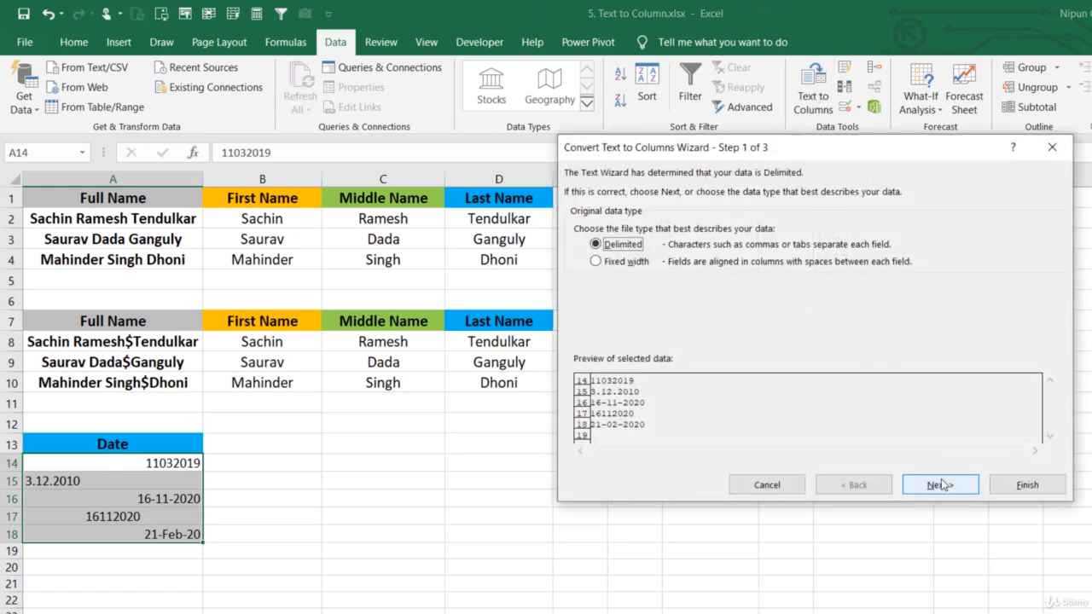
pyautogui.click(941, 484)
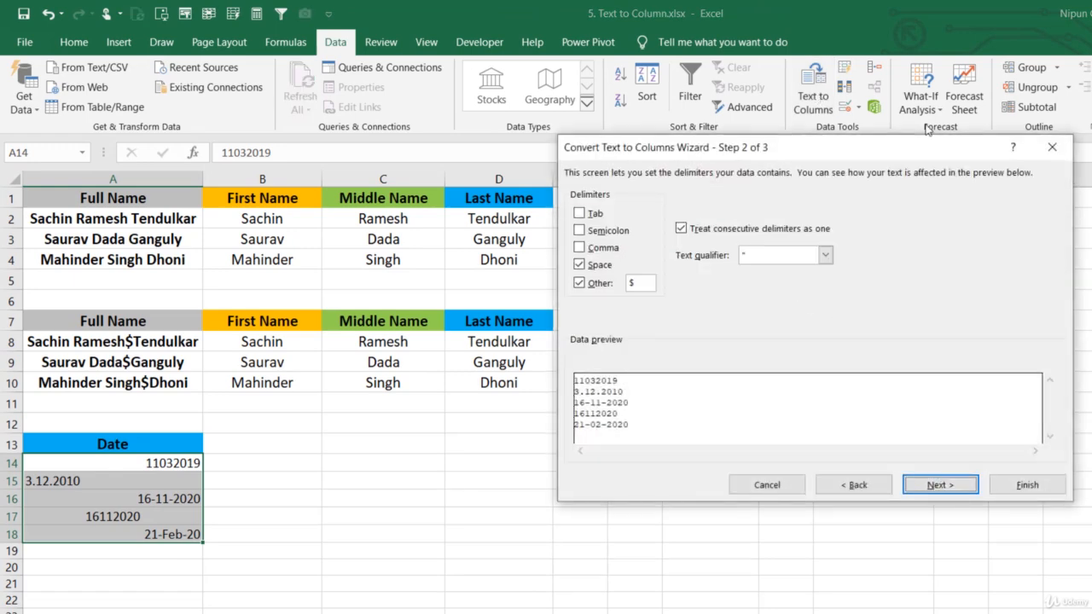
pyautogui.click(580, 284)
pyautogui.press('BackSpace')
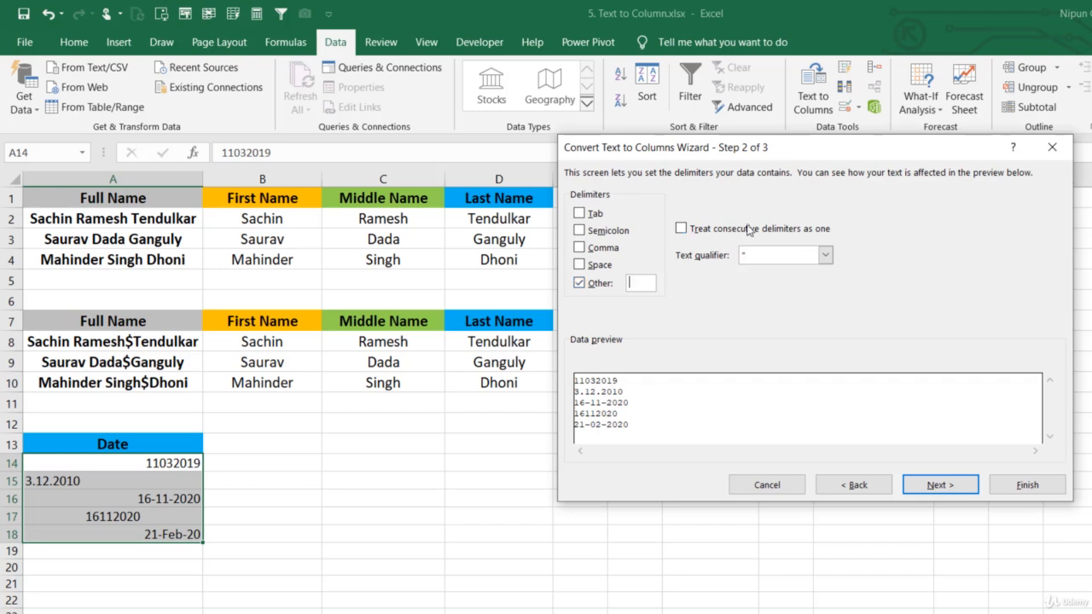
pyautogui.click(579, 286)
pyautogui.click(954, 483)
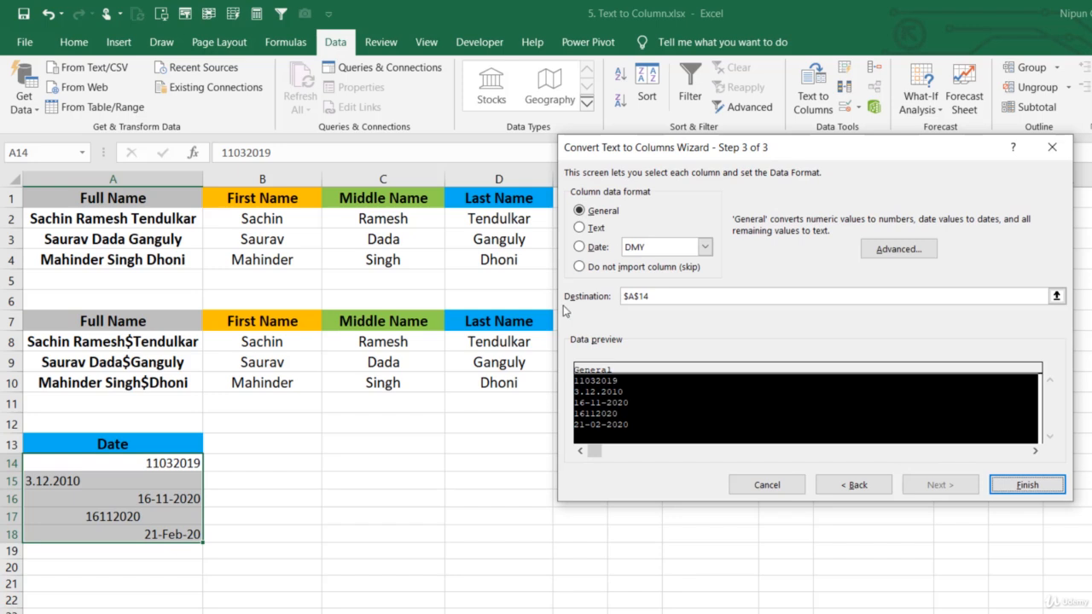
pyautogui.click(597, 247)
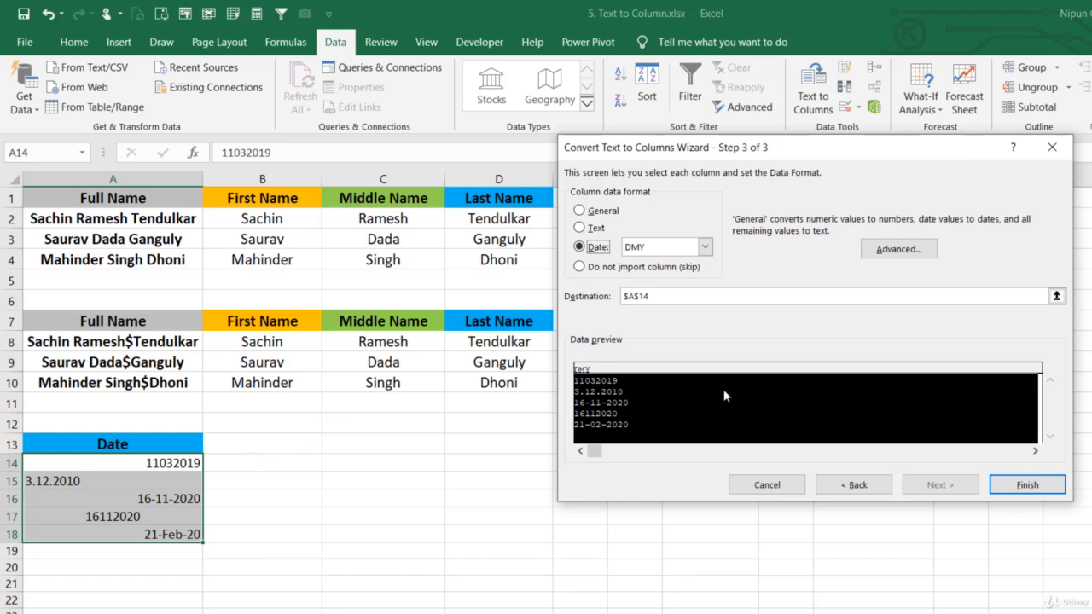
pyautogui.click(1028, 485)
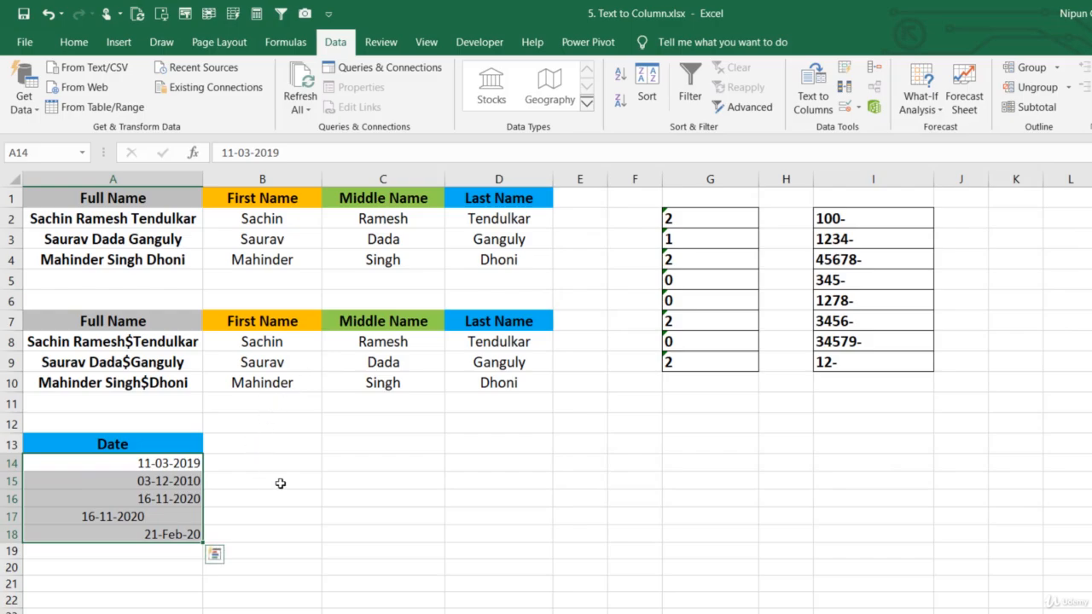
pyautogui.click(336, 480)
pyautogui.moveTo(177, 463); pyautogui.dragTo(158, 534)
pyautogui.click(268, 463)
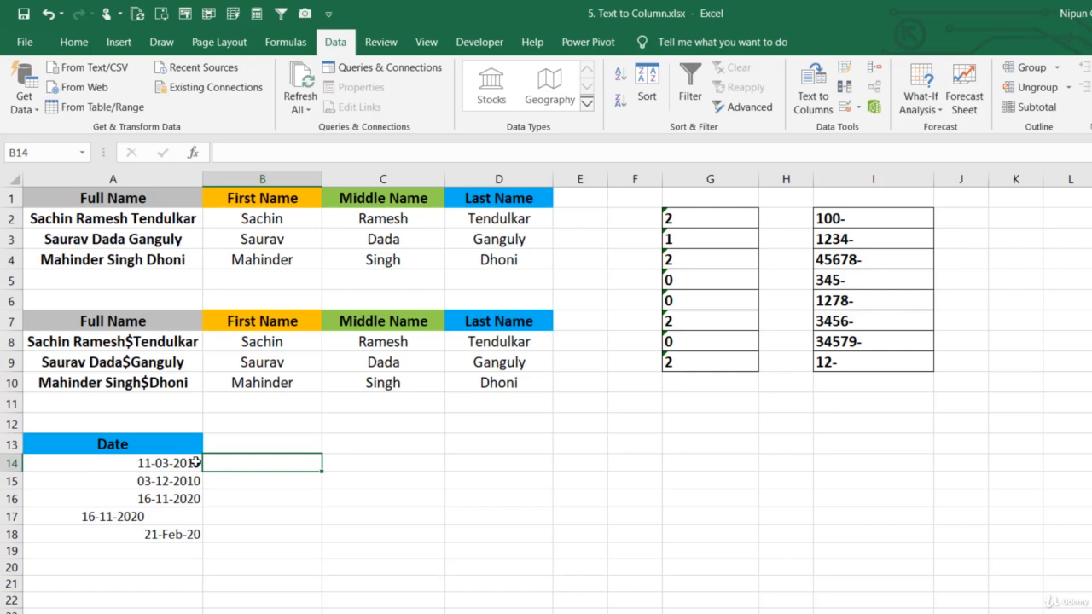
pyautogui.moveTo(196, 463); pyautogui.dragTo(173, 533)
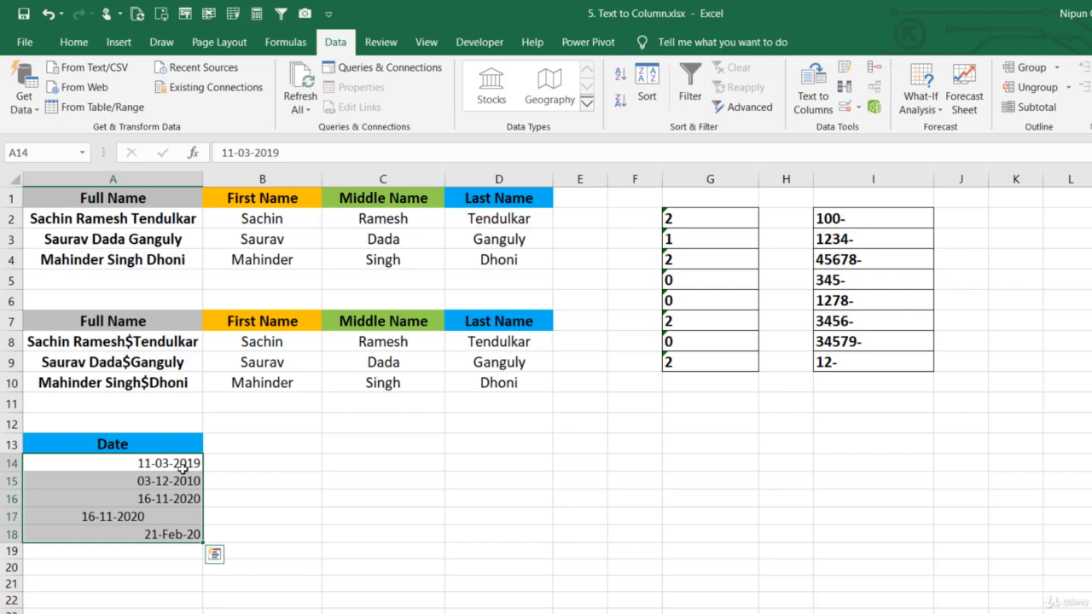
pyautogui.moveTo(182, 465); pyautogui.dragTo(175, 535)
# Convert the numbers stored as text in G2:G9 to General format in place using Text to Columns, delimited with no delimiters
pyautogui.click(693, 218)
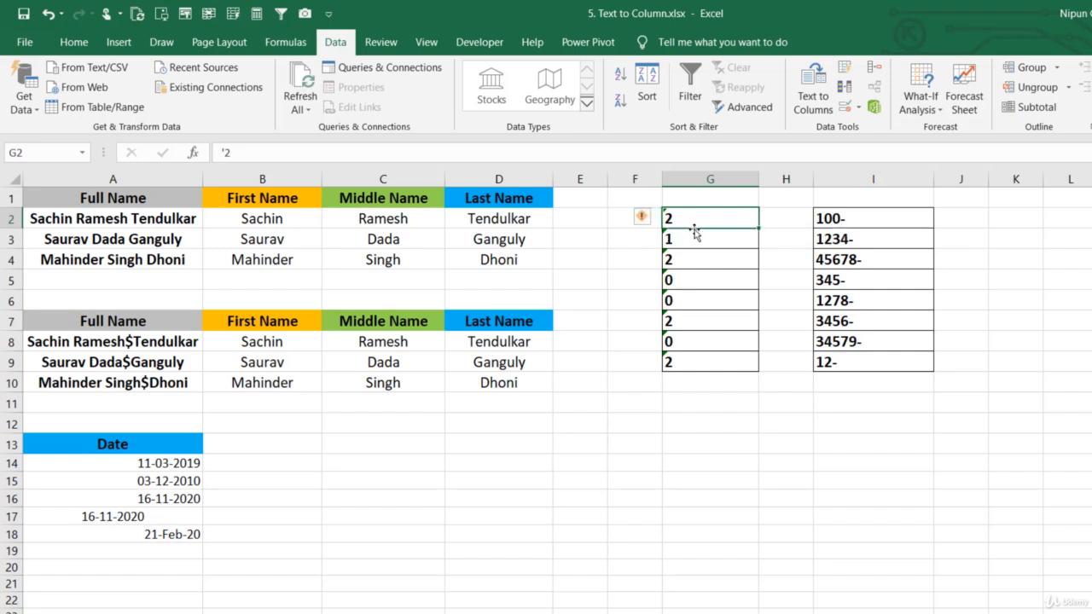
pyautogui.click(690, 239)
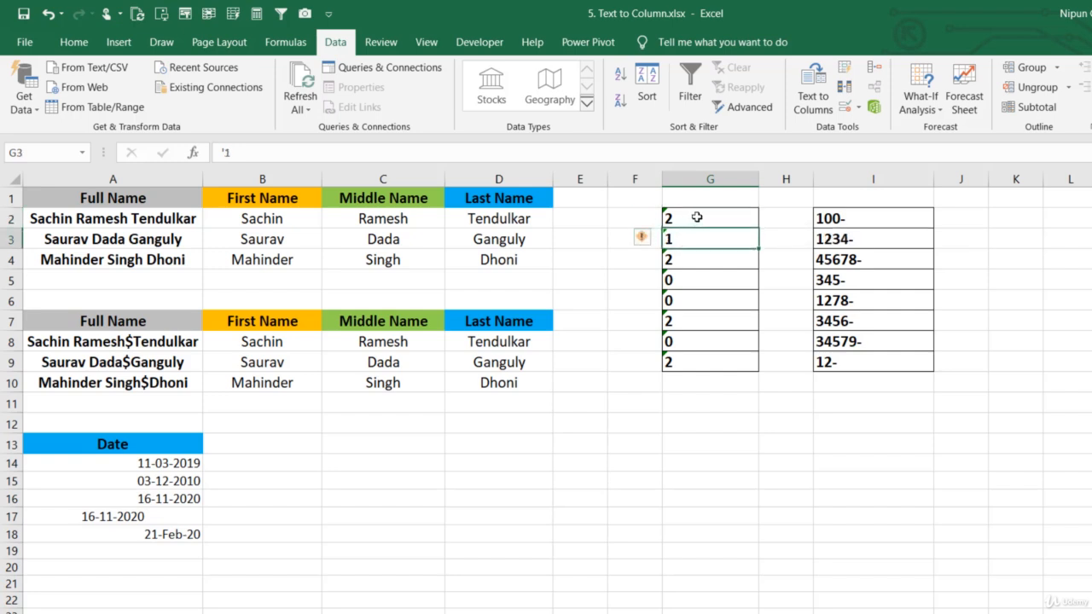
pyautogui.moveTo(698, 217); pyautogui.dragTo(695, 364)
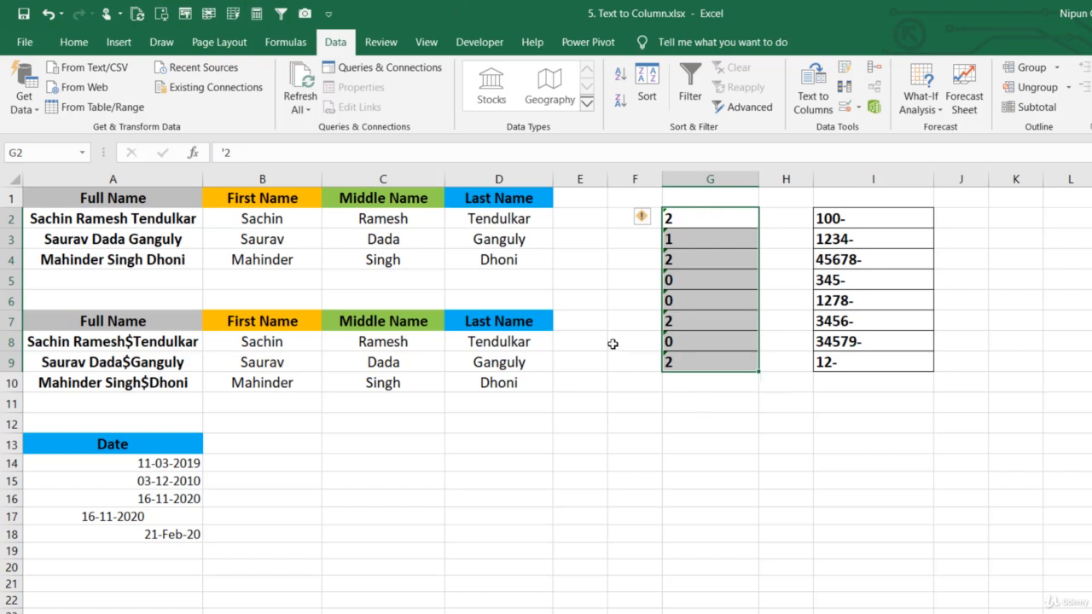
pyautogui.click(815, 89)
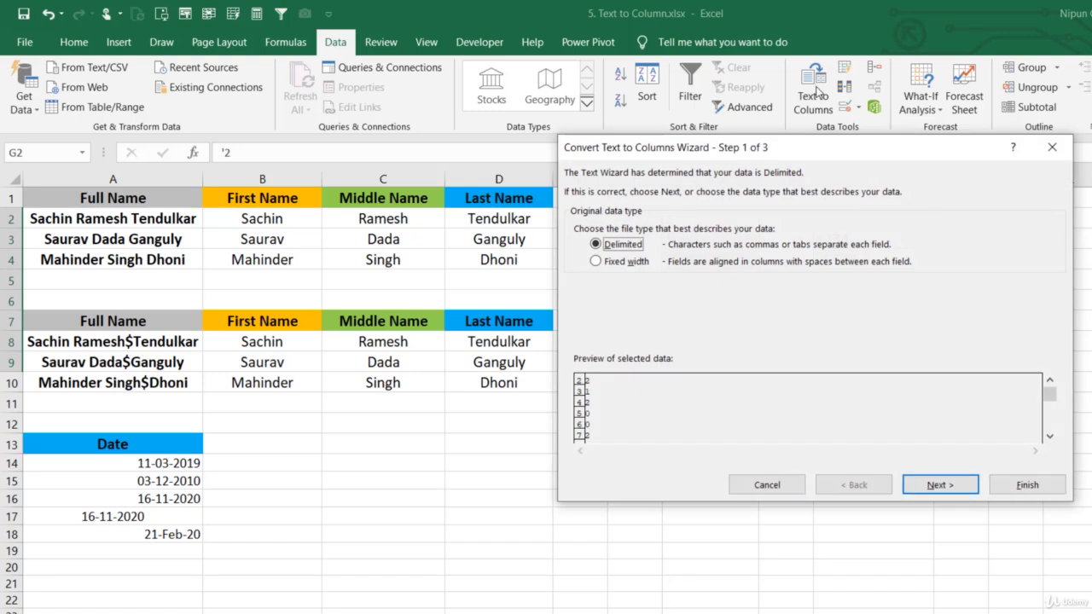
pyautogui.click(940, 484)
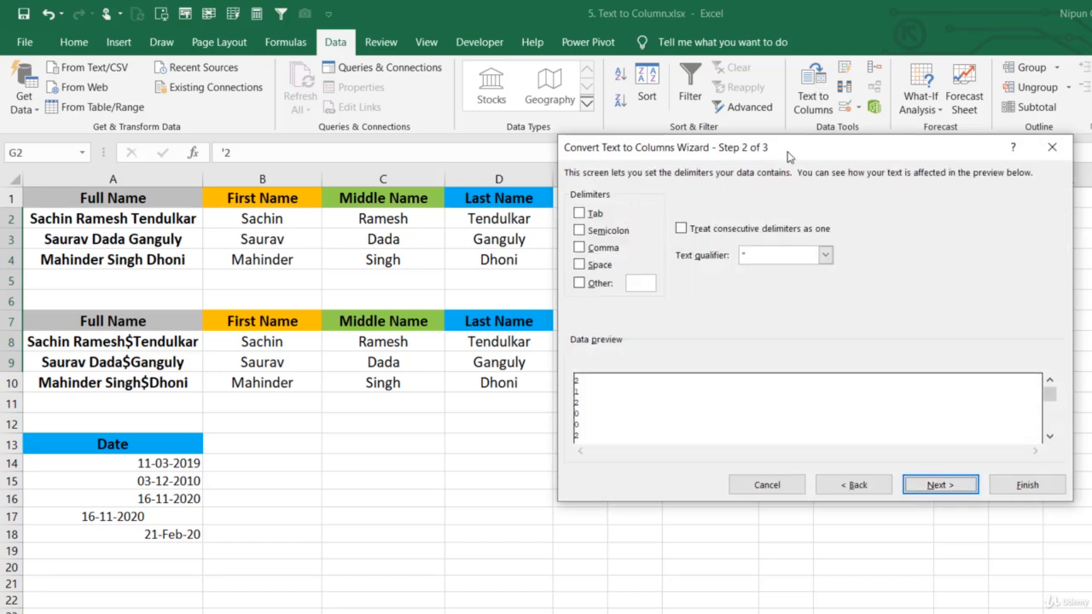
pyautogui.moveTo(789, 152); pyautogui.dragTo(330, 173)
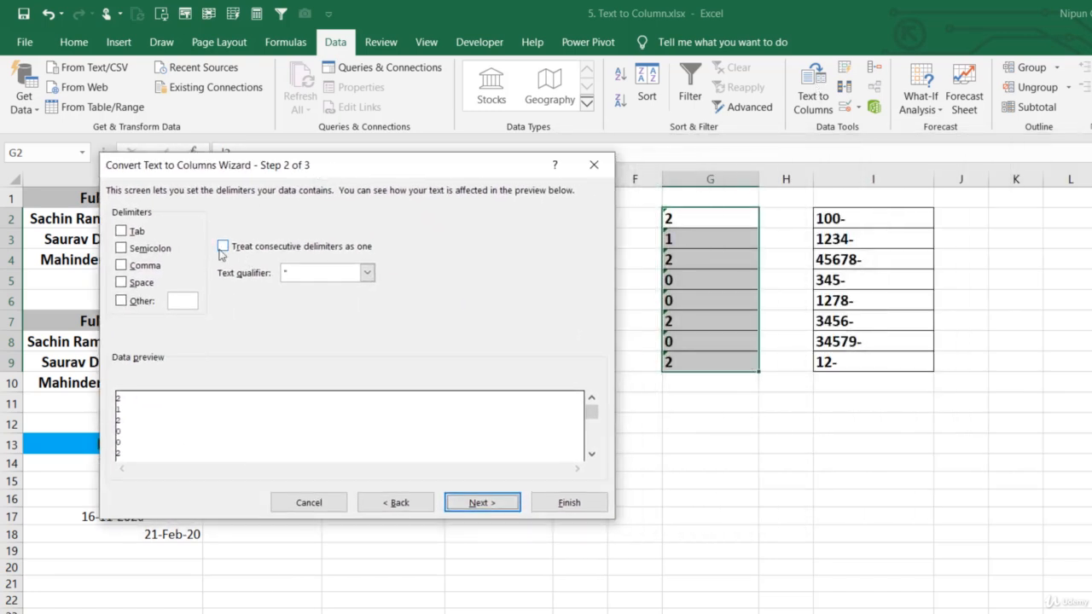
pyautogui.click(480, 501)
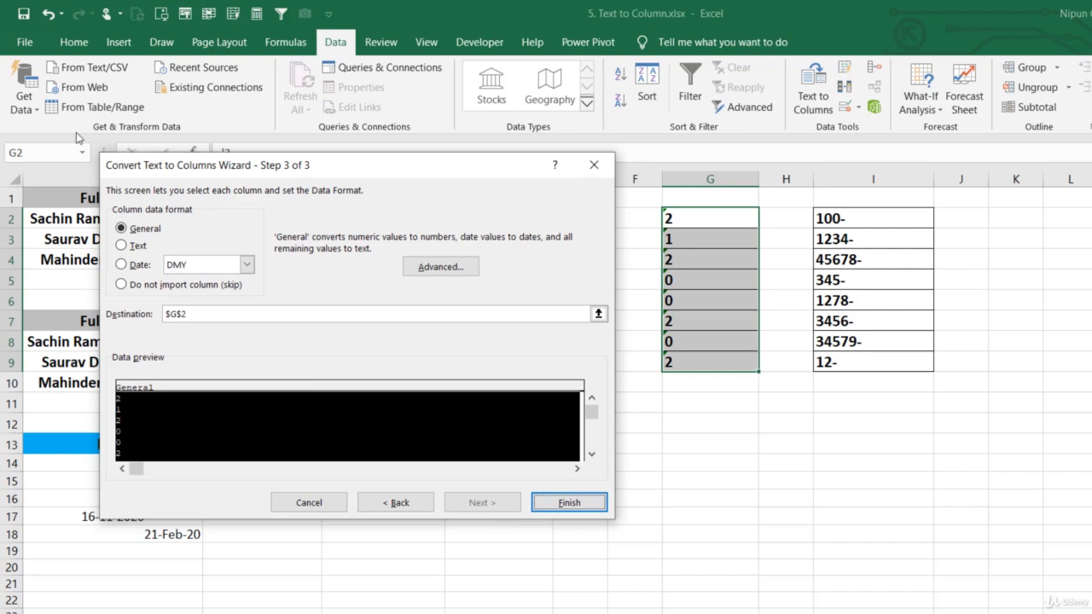
pyautogui.click(569, 503)
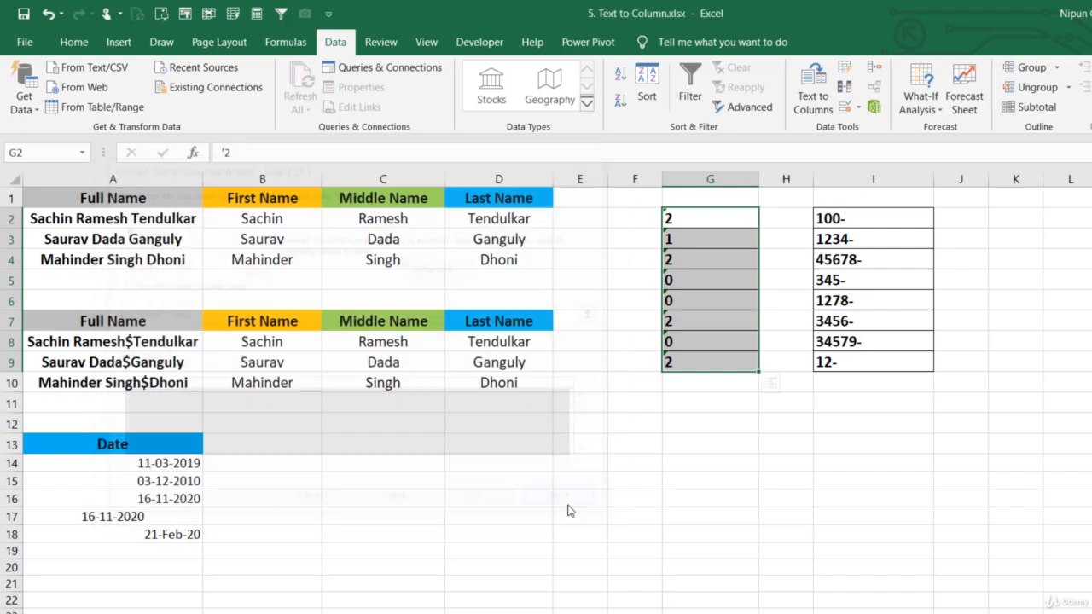
pyautogui.click(741, 418)
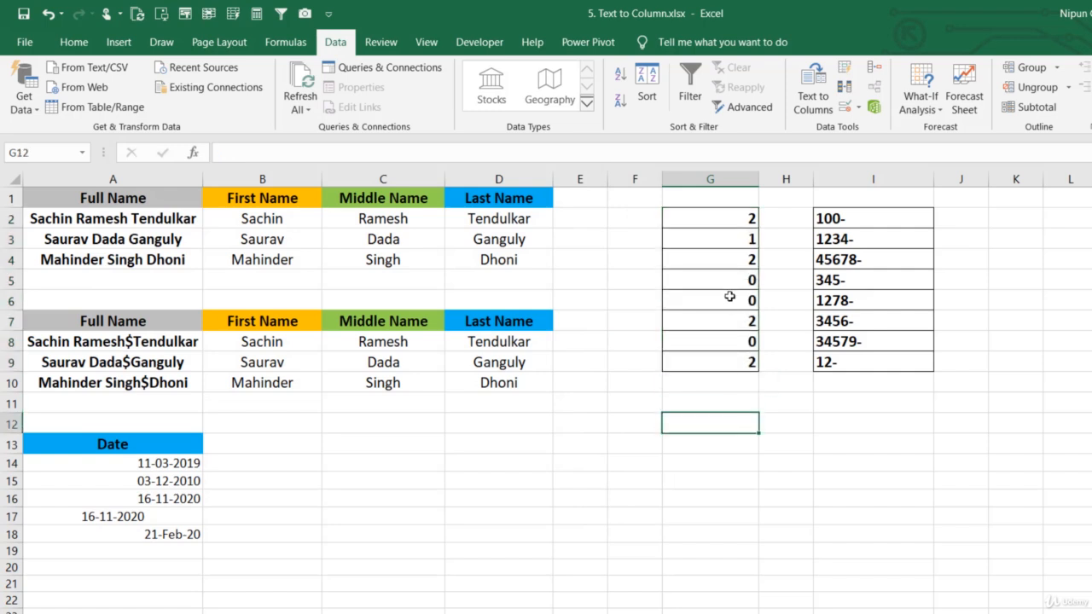
pyautogui.moveTo(743, 219); pyautogui.dragTo(725, 357)
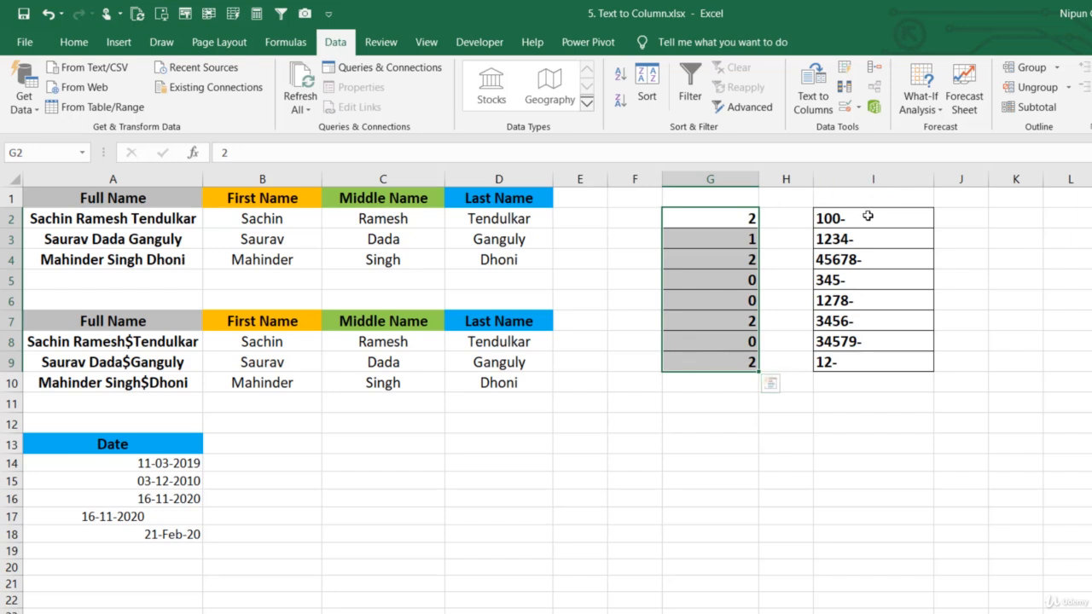
# Start a delimited Text to Columns conversion of the trailing-minus values in I2:I9 with no delimiters selected
pyautogui.moveTo(868, 217); pyautogui.dragTo(823, 362)
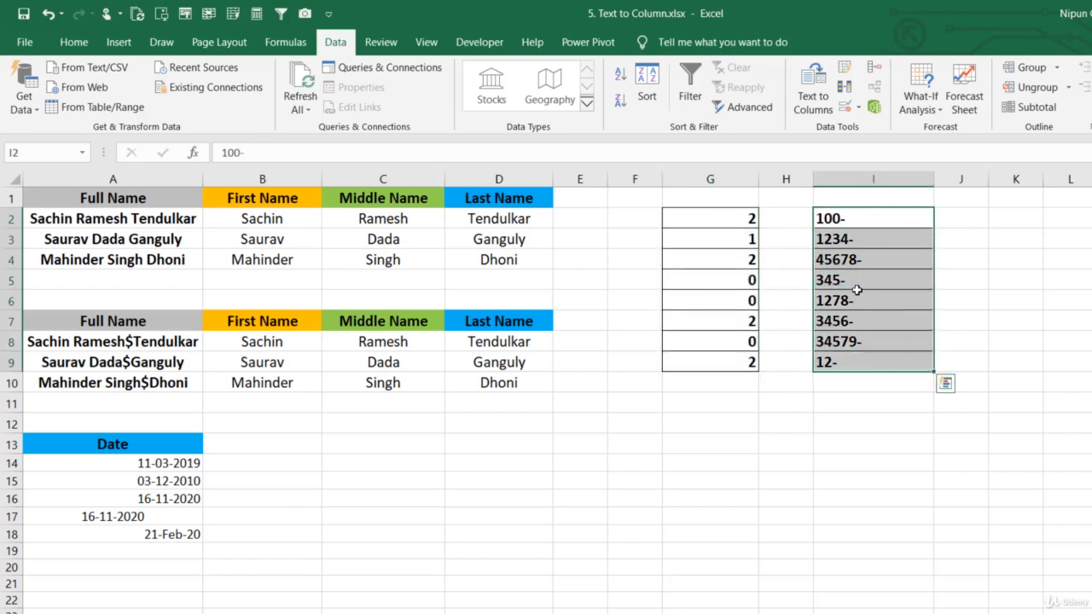
pyautogui.moveTo(854, 218); pyautogui.dragTo(843, 362)
pyautogui.click(824, 94)
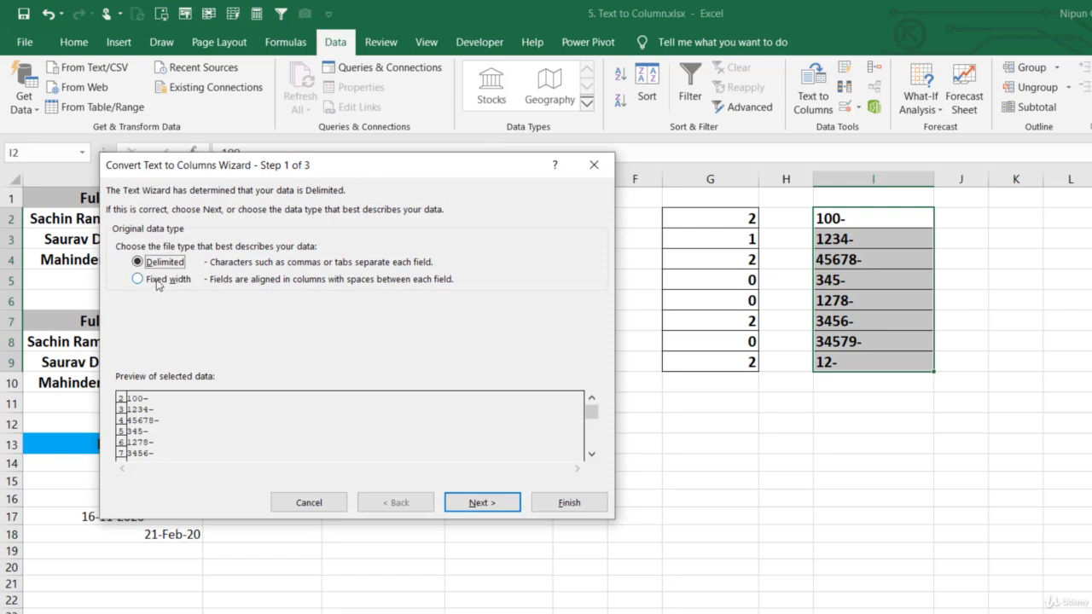
pyautogui.click(479, 502)
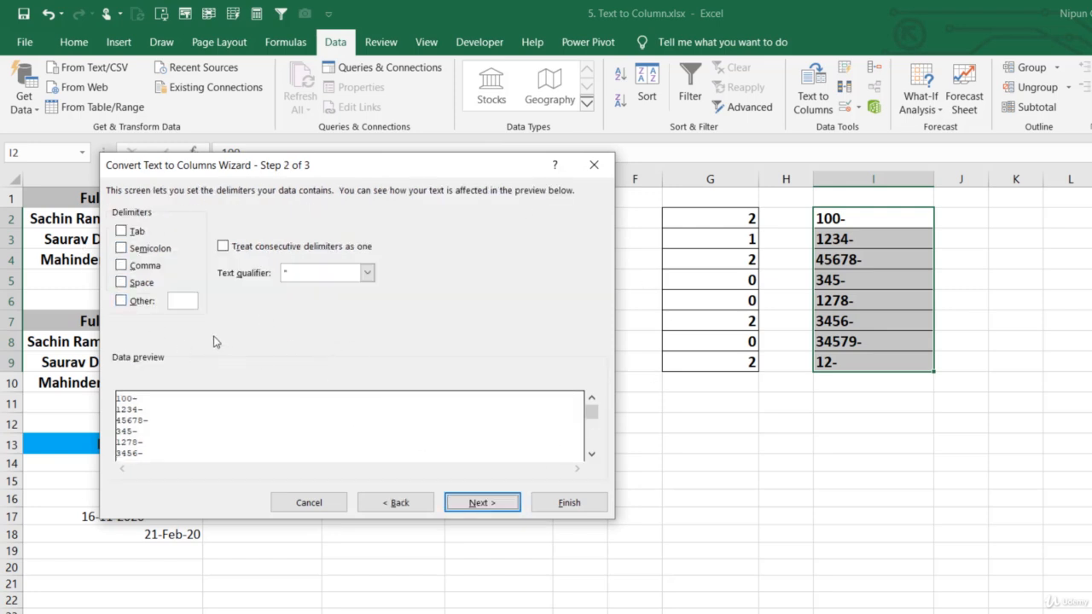
pyautogui.click(493, 502)
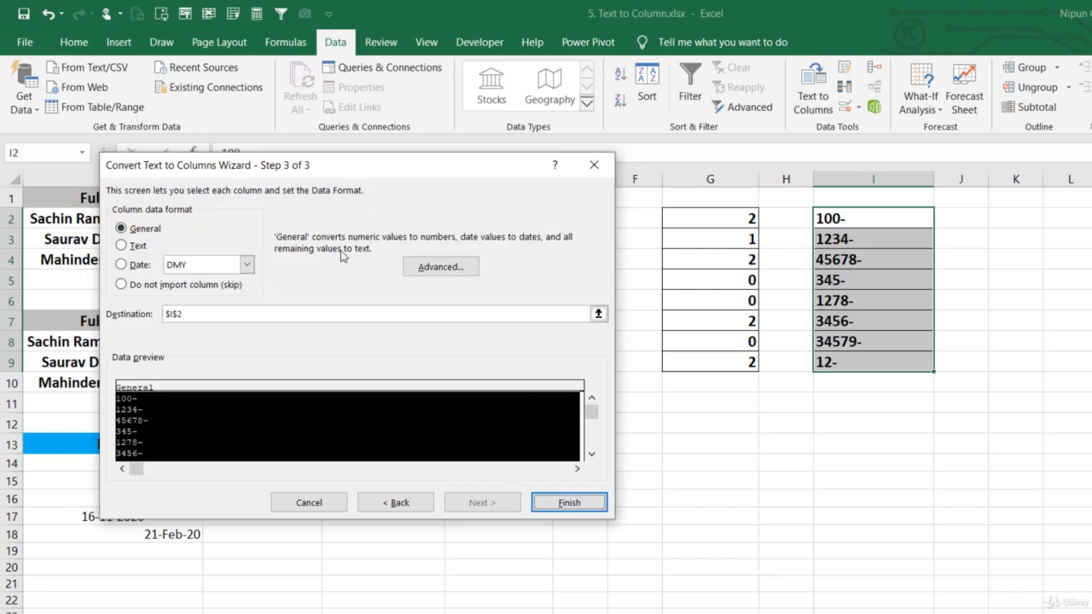
# Keep trailing minus for negative numbers enabled in the advanced import settings and complete the conversion in place from I2
pyautogui.click(447, 273)
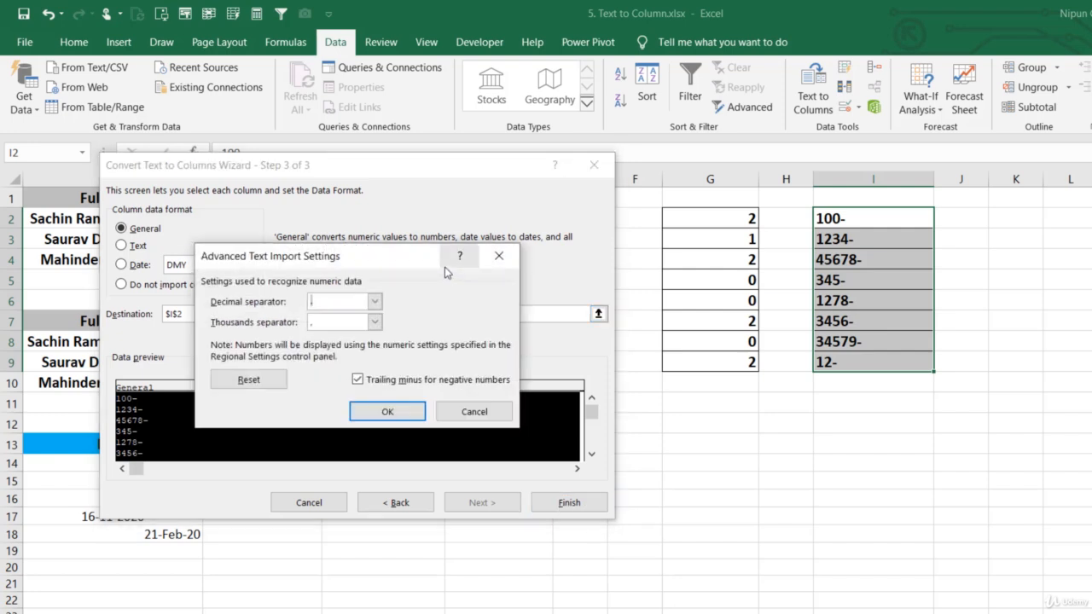
pyautogui.moveTo(418, 257); pyautogui.dragTo(404, 247)
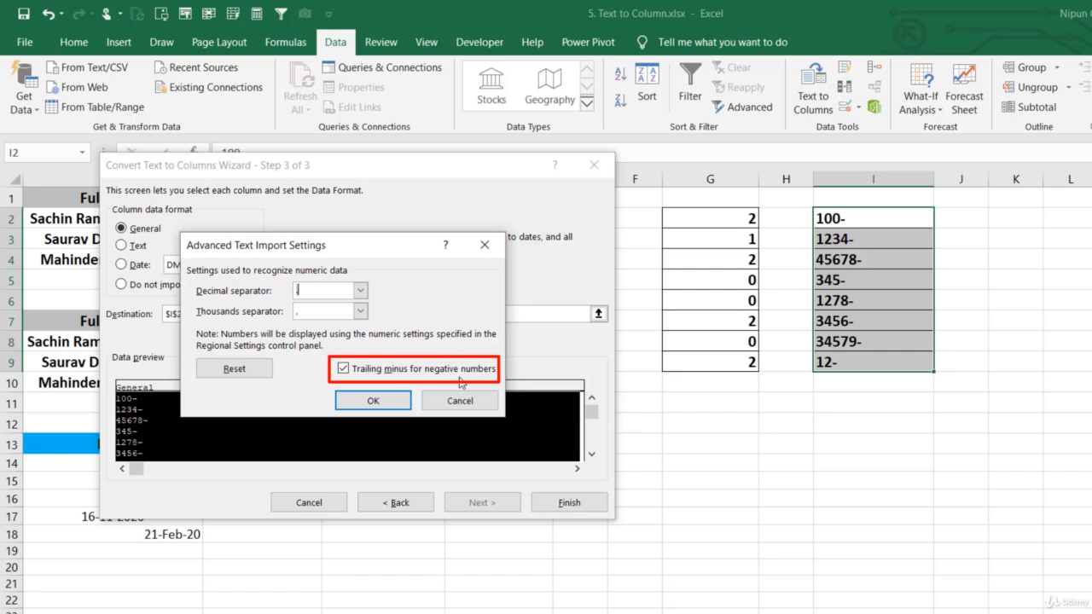
pyautogui.click(370, 400)
pyautogui.click(567, 502)
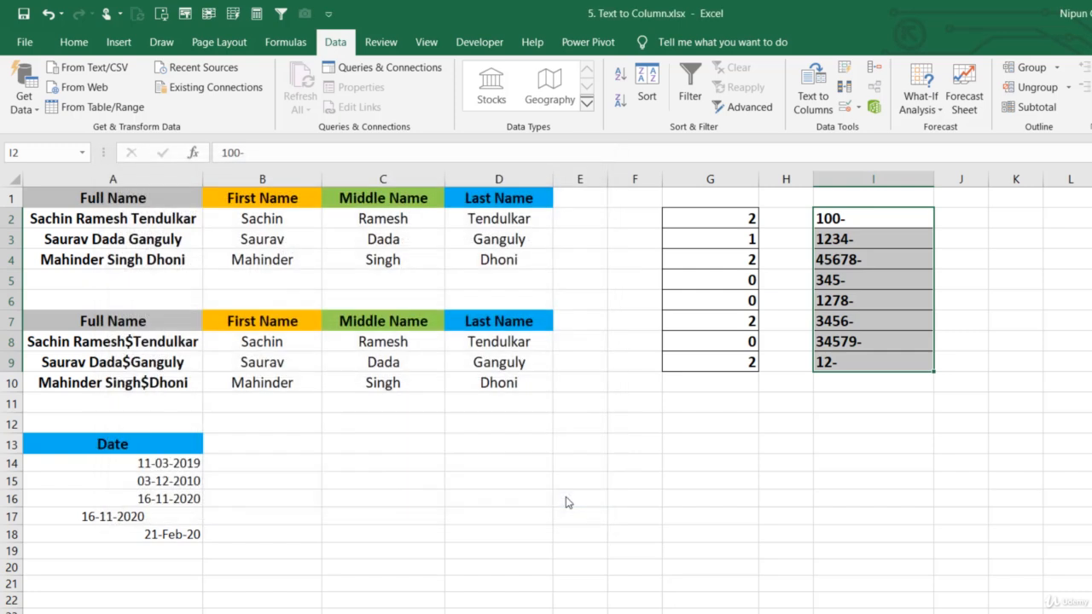
pyautogui.click(781, 480)
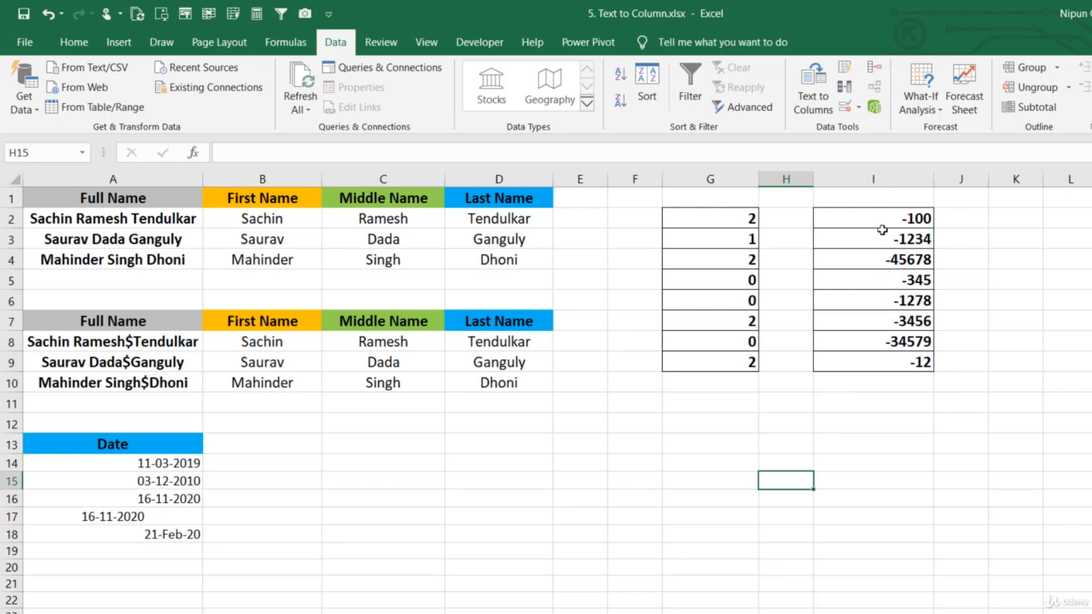
pyautogui.moveTo(897, 214); pyautogui.dragTo(893, 361)
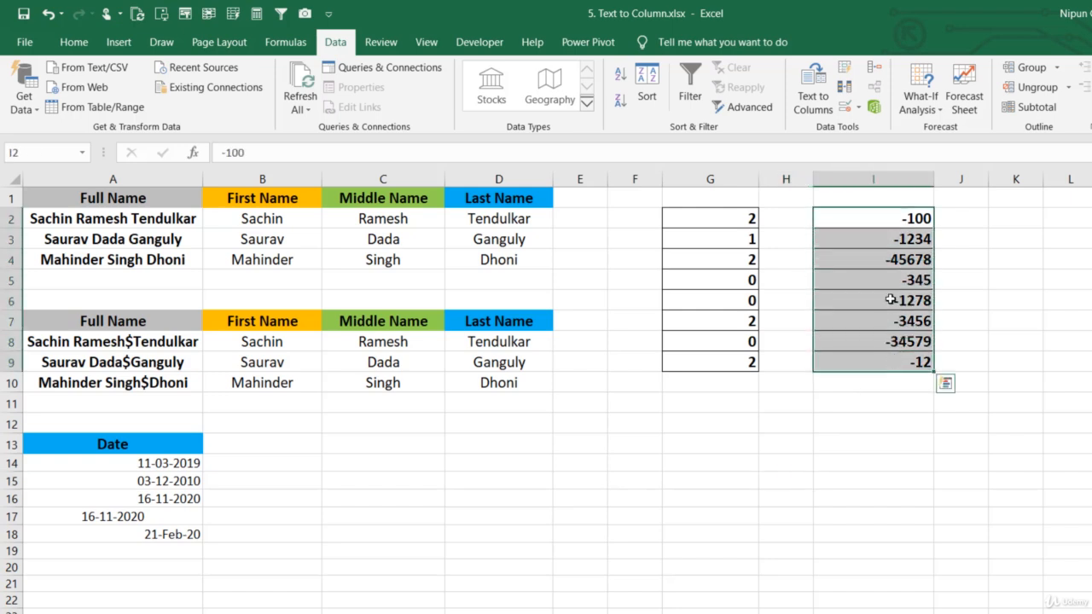
pyautogui.moveTo(894, 219); pyautogui.dragTo(900, 361)
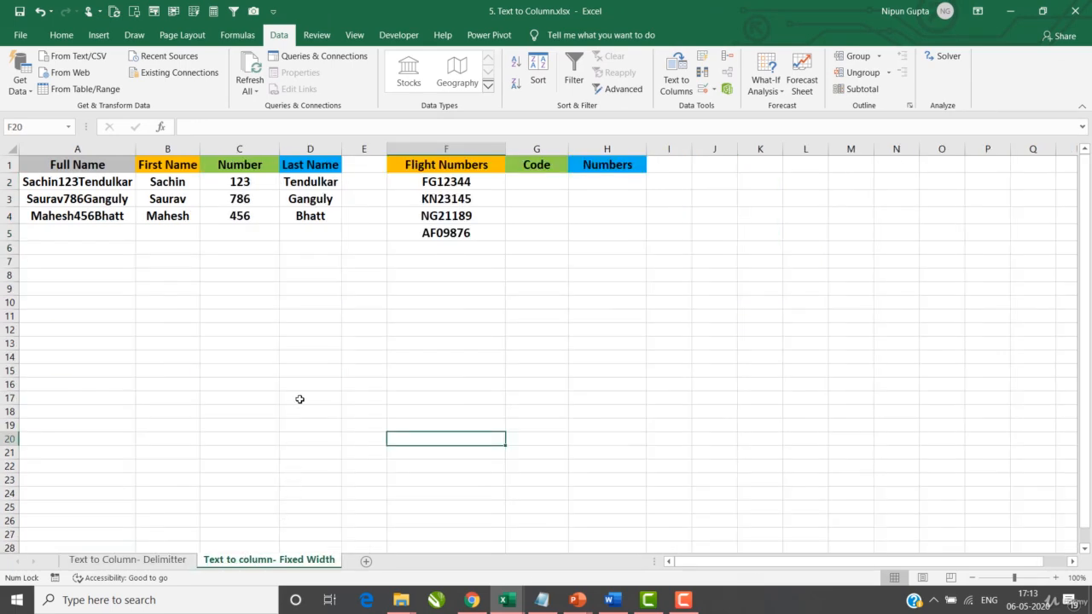
# Clear the existing first name, number and last name entries in B2:D6 on the Fixed Width sheet
pyautogui.click(153, 182)
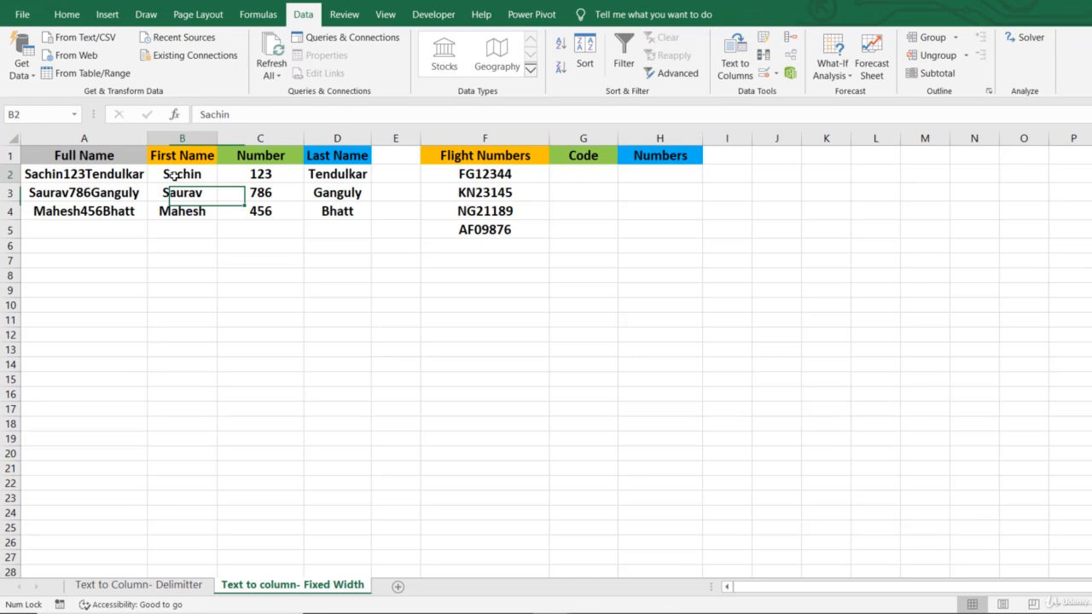
pyautogui.moveTo(171, 175); pyautogui.dragTo(365, 245)
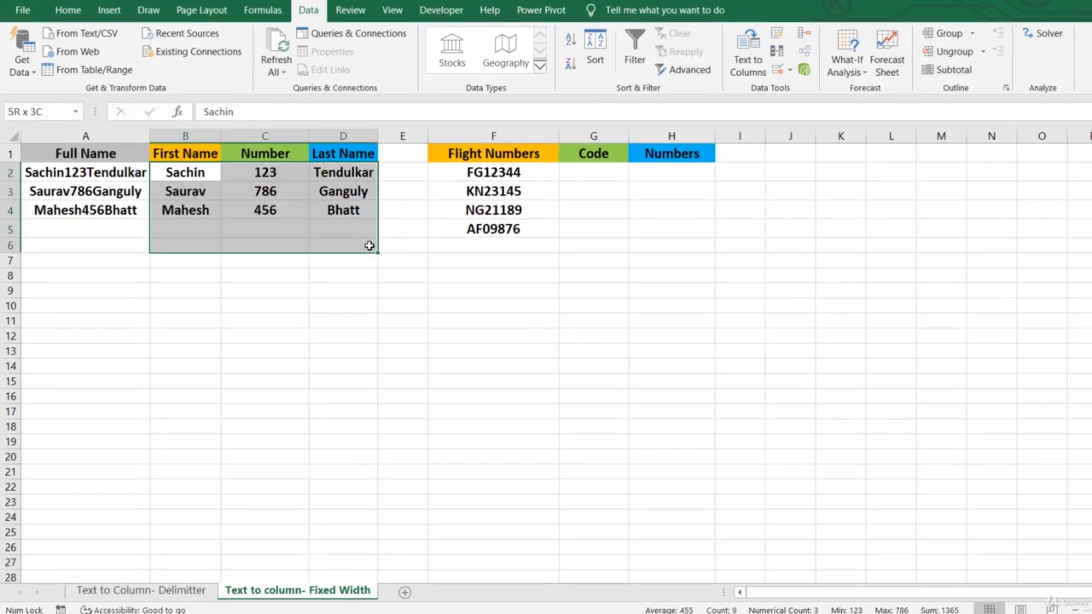
pyautogui.press('Delete')
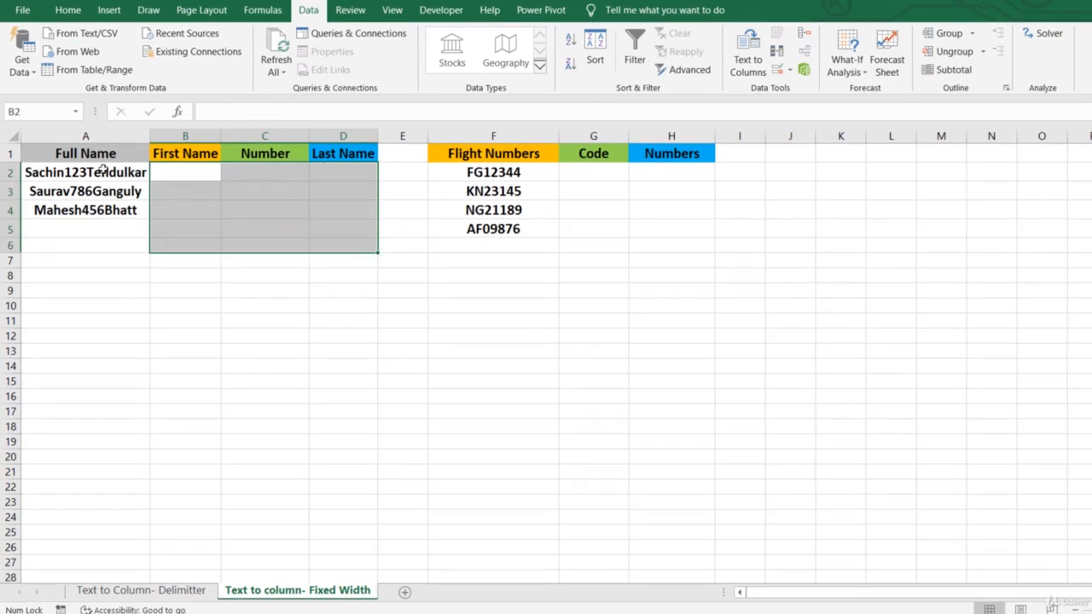
# Start a Text to Columns split of the full names in A2:A4 using fixed width instead of delimited
pyautogui.moveTo(103, 171); pyautogui.dragTo(97, 210)
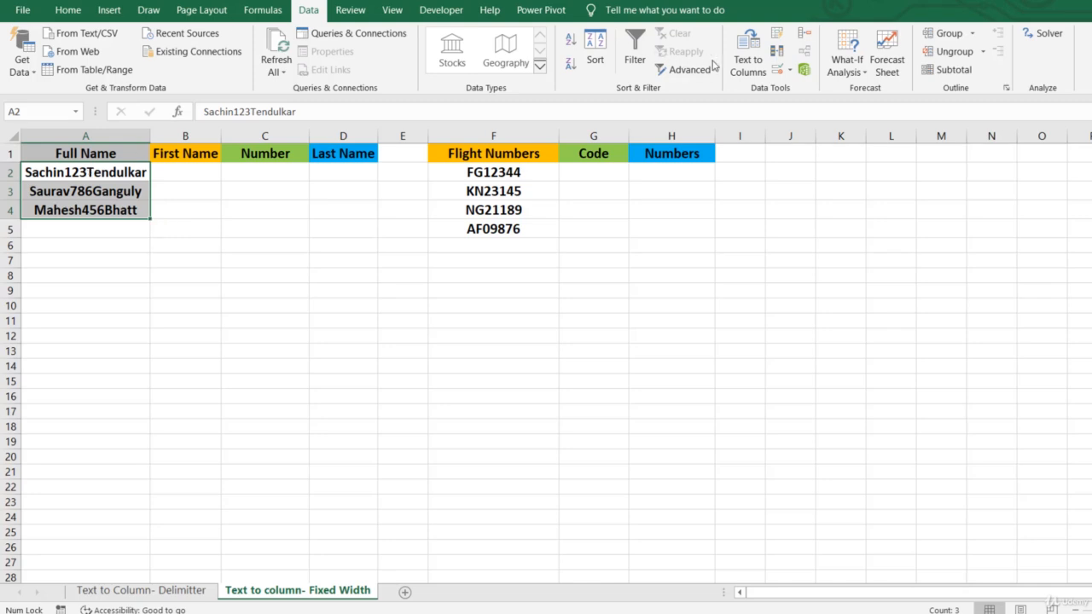
pyautogui.click(751, 62)
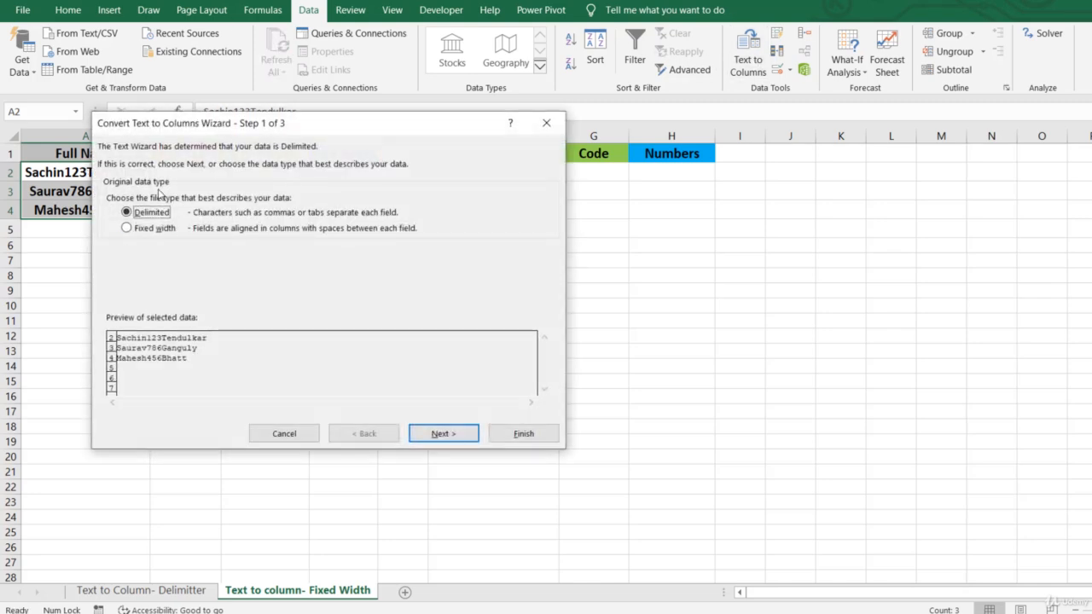
pyautogui.moveTo(253, 124); pyautogui.dragTo(497, 104)
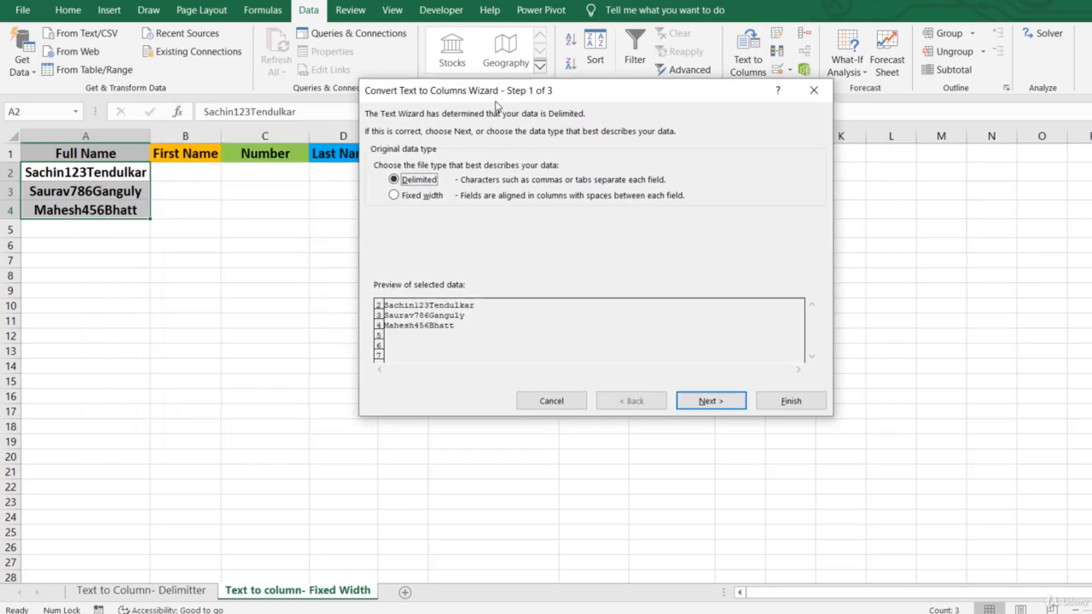
pyautogui.click(726, 402)
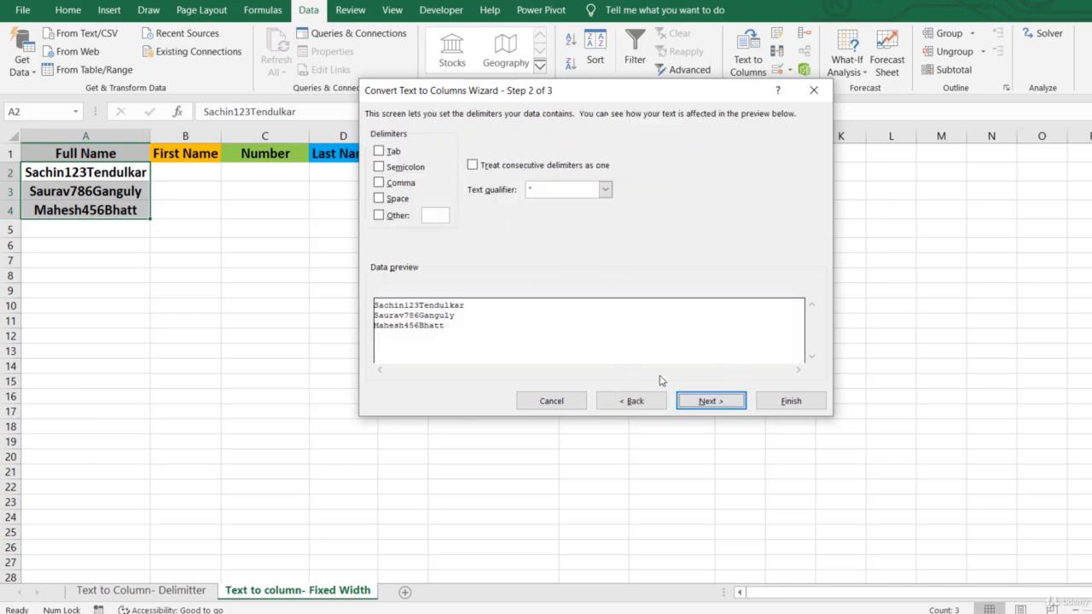
pyautogui.click(624, 403)
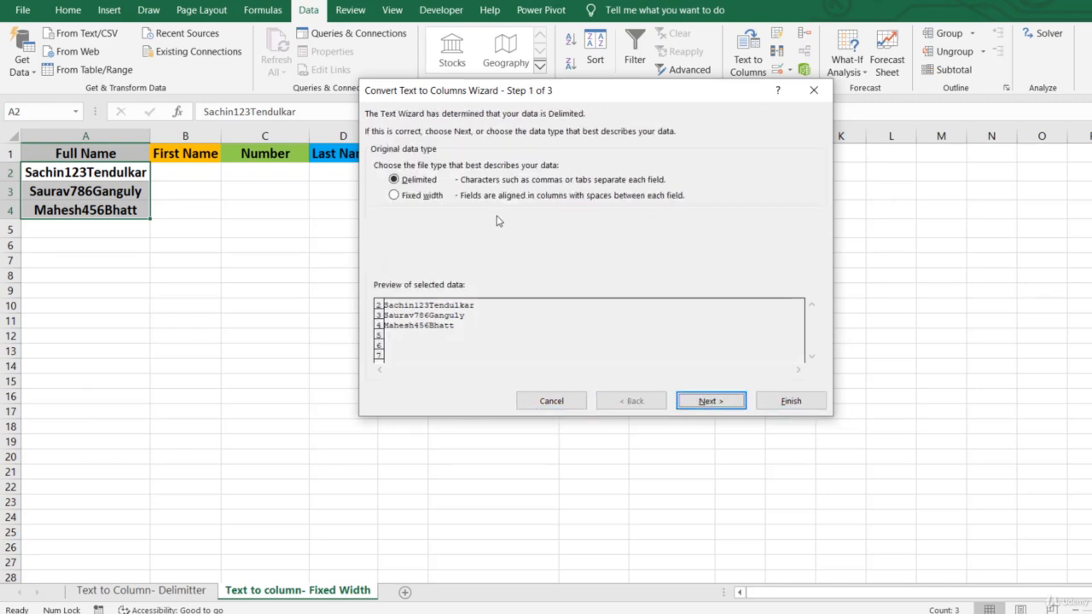
pyautogui.click(394, 196)
pyautogui.click(711, 402)
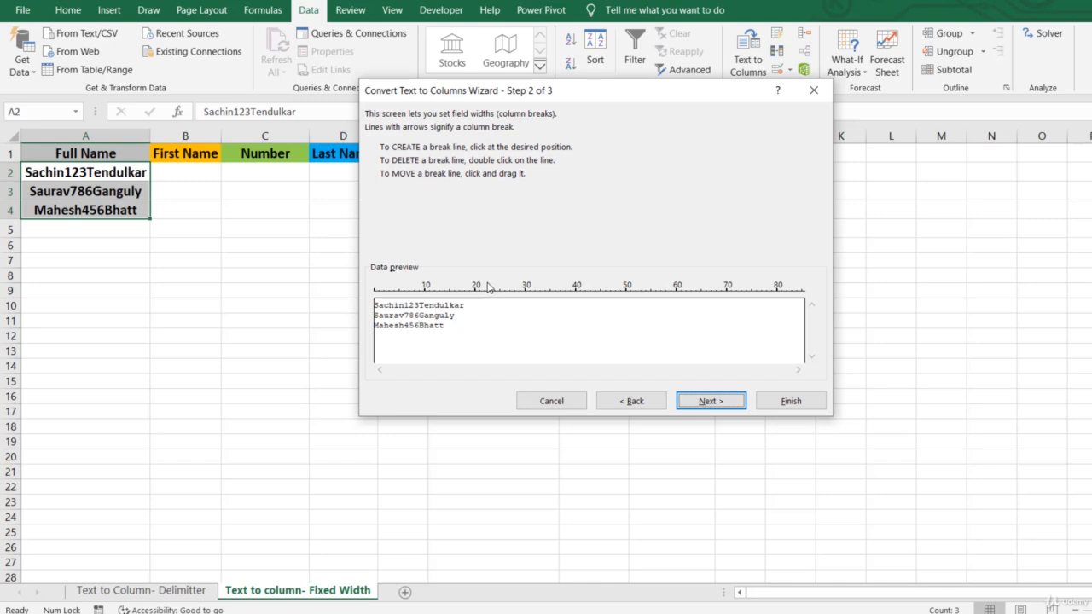
# Set column breaks after the sixth and ninth characters, separating the first name, the number and the last name
pyautogui.click(560, 292)
pyautogui.moveTo(563, 292); pyautogui.dragTo(404, 313)
pyautogui.moveTo(566, 290); pyautogui.dragTo(419, 305)
pyautogui.click(737, 408)
# Set the destination of the fixed-width name split to cell B2 and complete the conversion
pyautogui.click(822, 221)
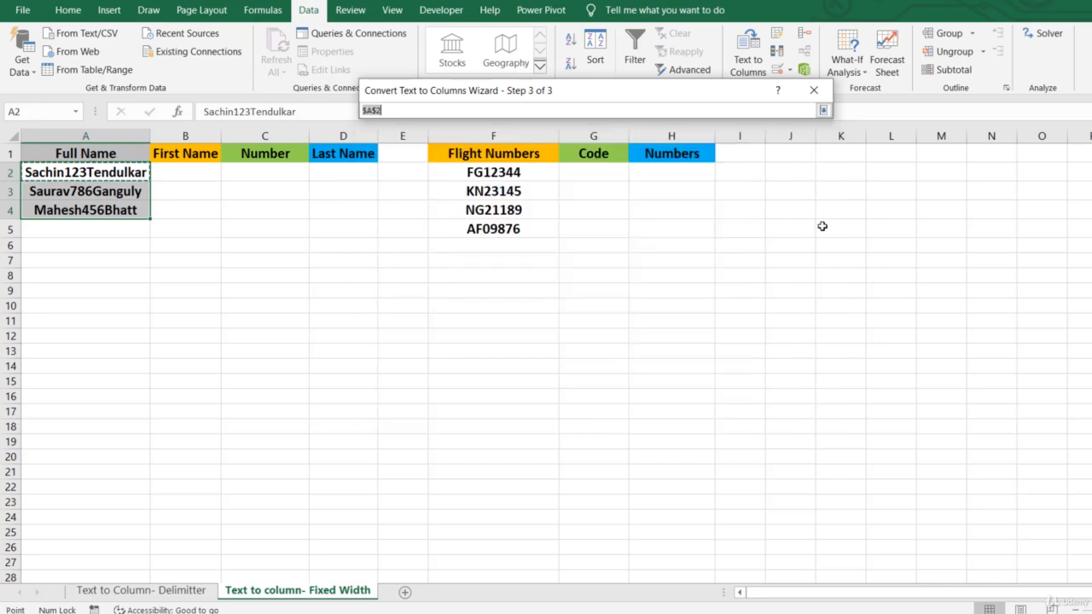
pyautogui.click(196, 172)
pyautogui.press('Return')
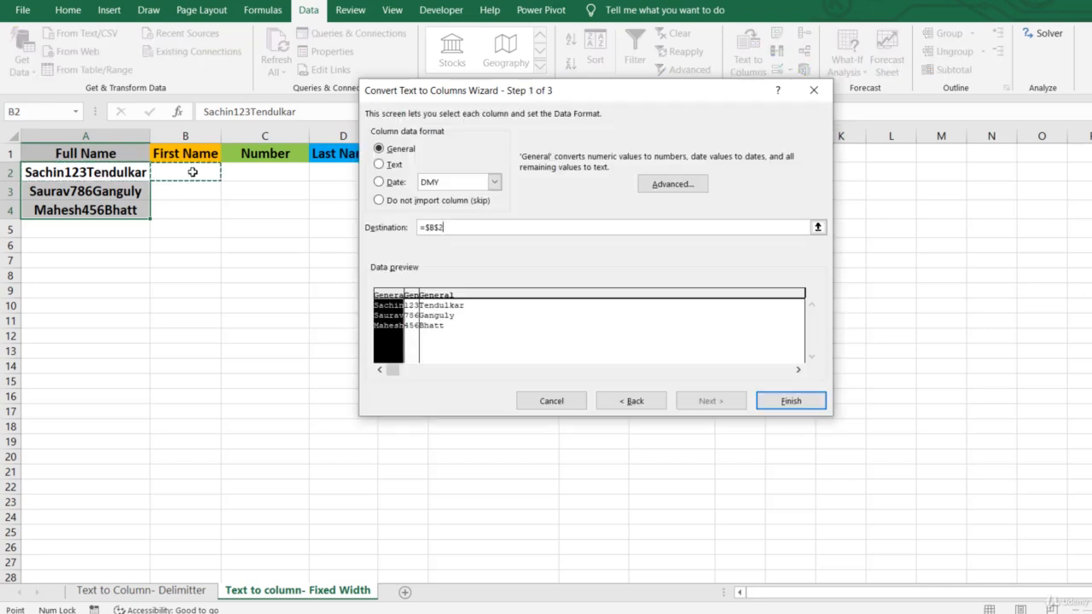
pyautogui.click(783, 407)
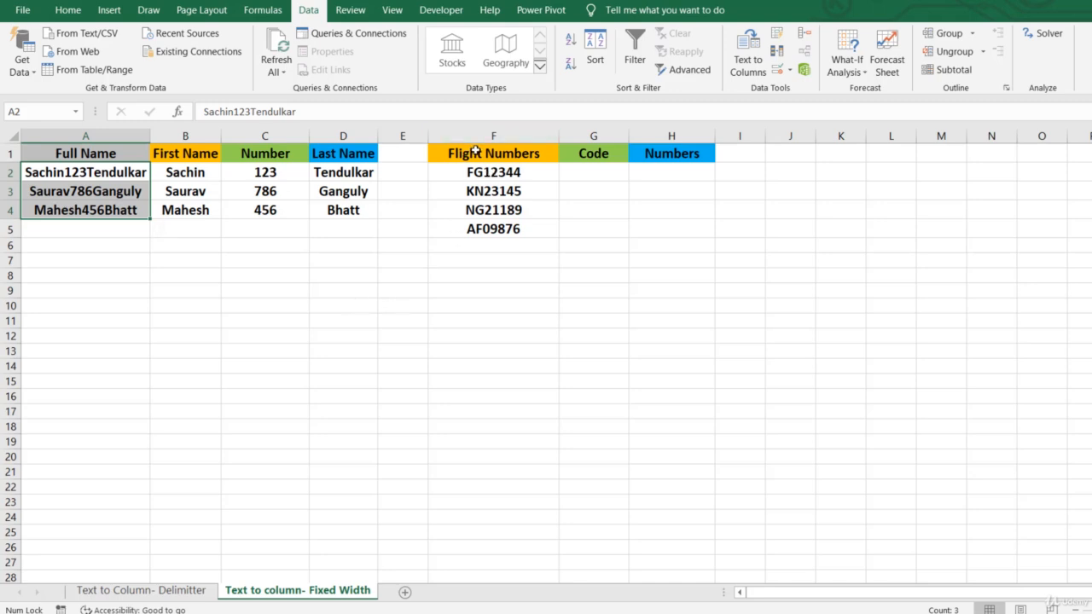
# Start a fixed-width Text to Columns split of the flight numbers in F2:F5
pyautogui.moveTo(488, 171); pyautogui.dragTo(503, 229)
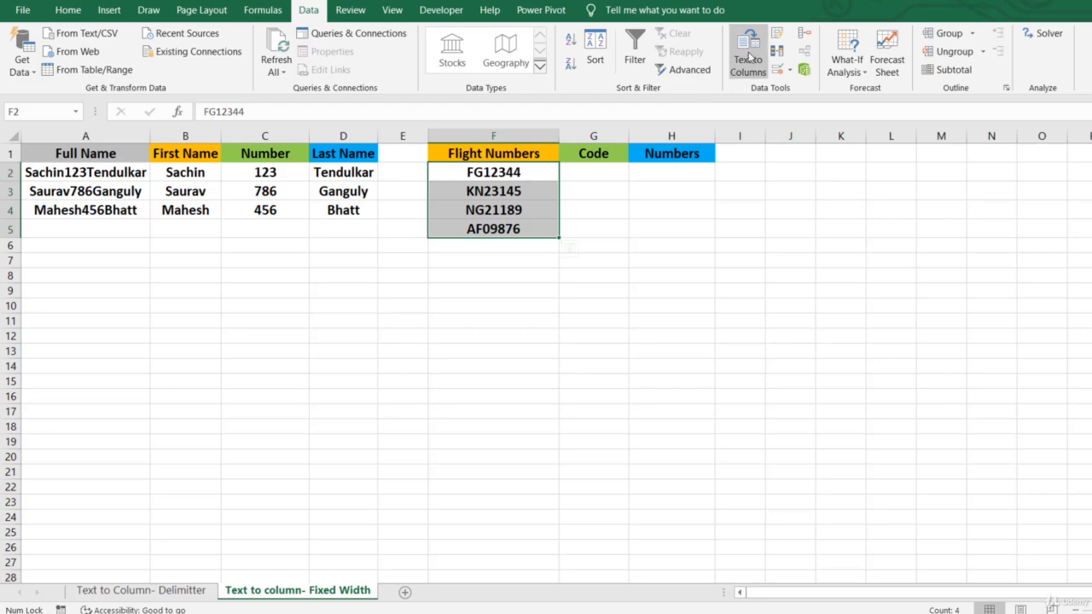
pyautogui.click(751, 56)
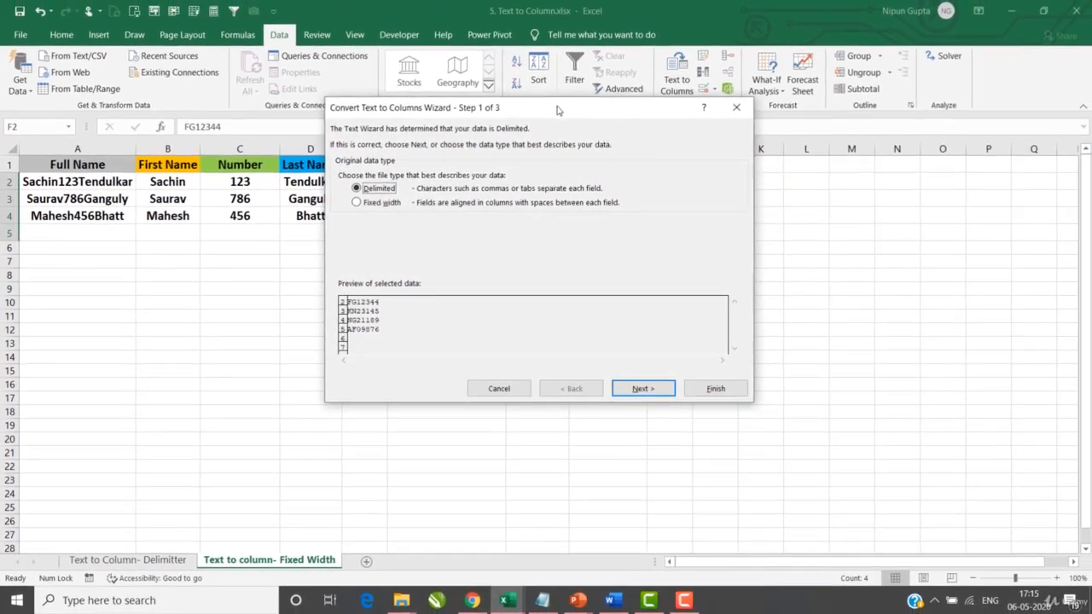
pyautogui.moveTo(558, 112); pyautogui.dragTo(840, 166)
pyautogui.click(693, 263)
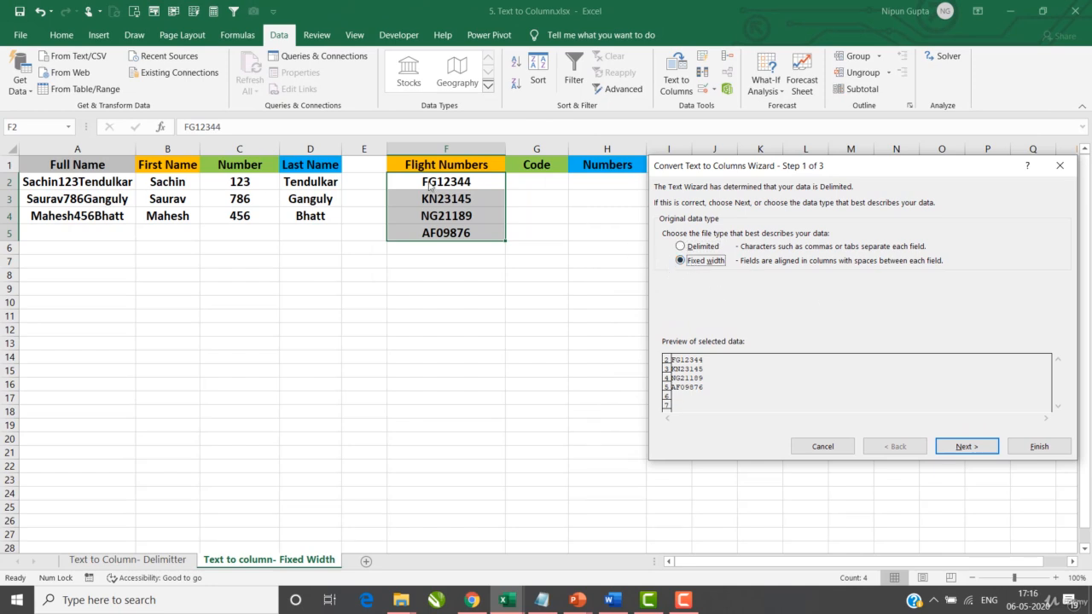
pyautogui.click(967, 446)
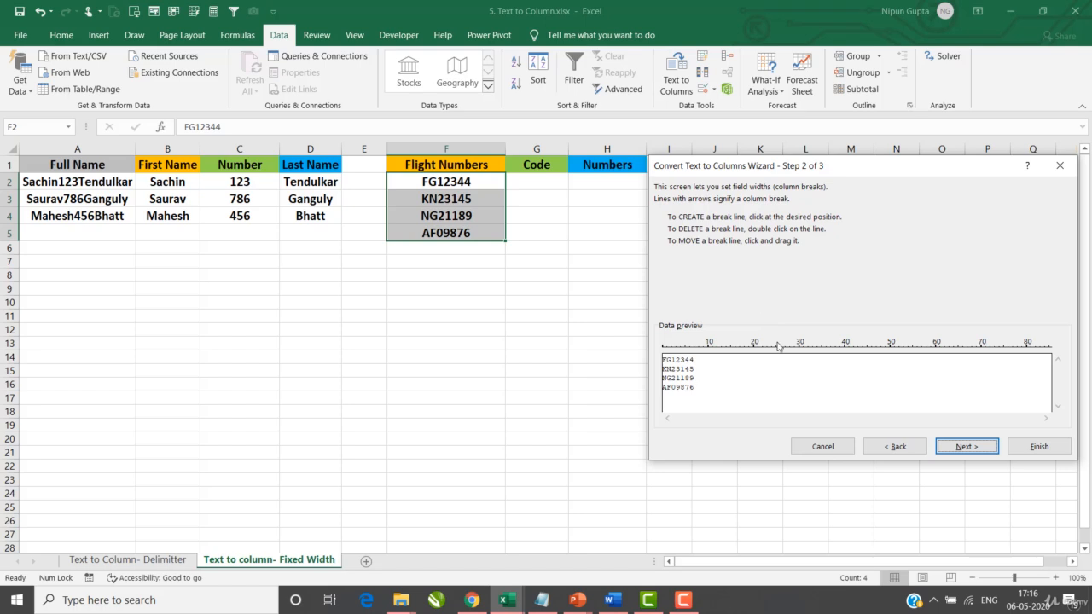
# Set a column break after the second character to separate the flight code from its digits, and proceed to the data format settings
pyautogui.click(777, 345)
pyautogui.moveTo(777, 345); pyautogui.dragTo(672, 347)
pyautogui.click(966, 446)
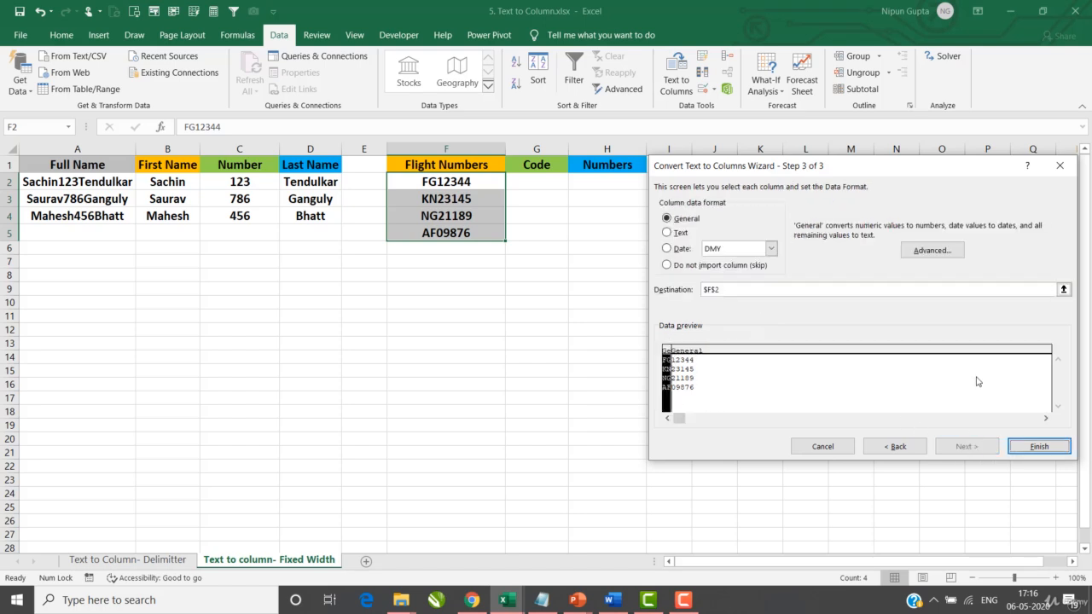
# Set the destination of the flight number split to cell G2 and complete the conversion
pyautogui.click(1063, 290)
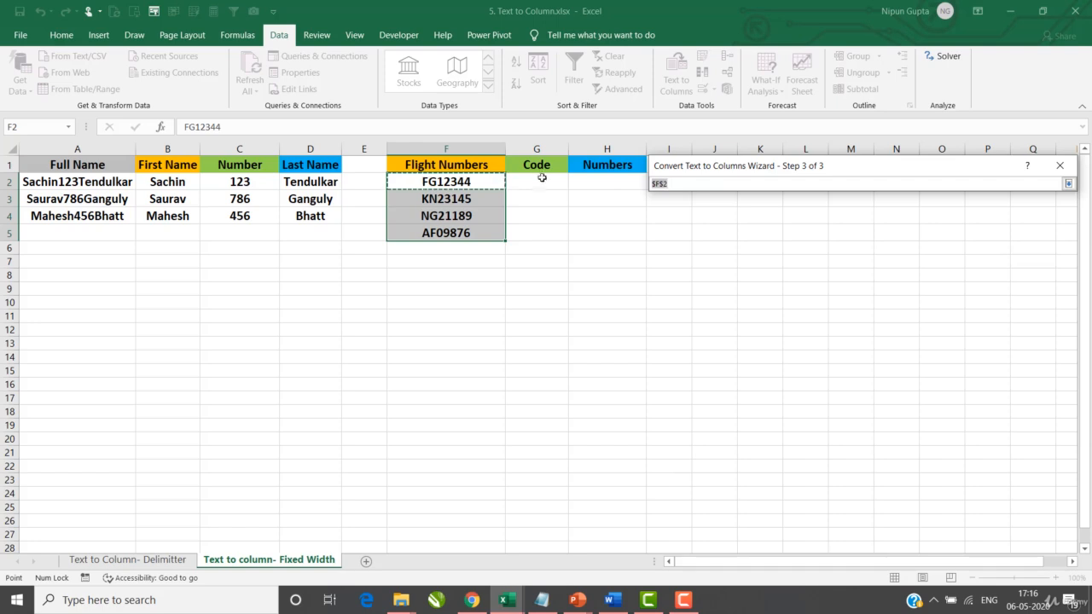
pyautogui.click(544, 183)
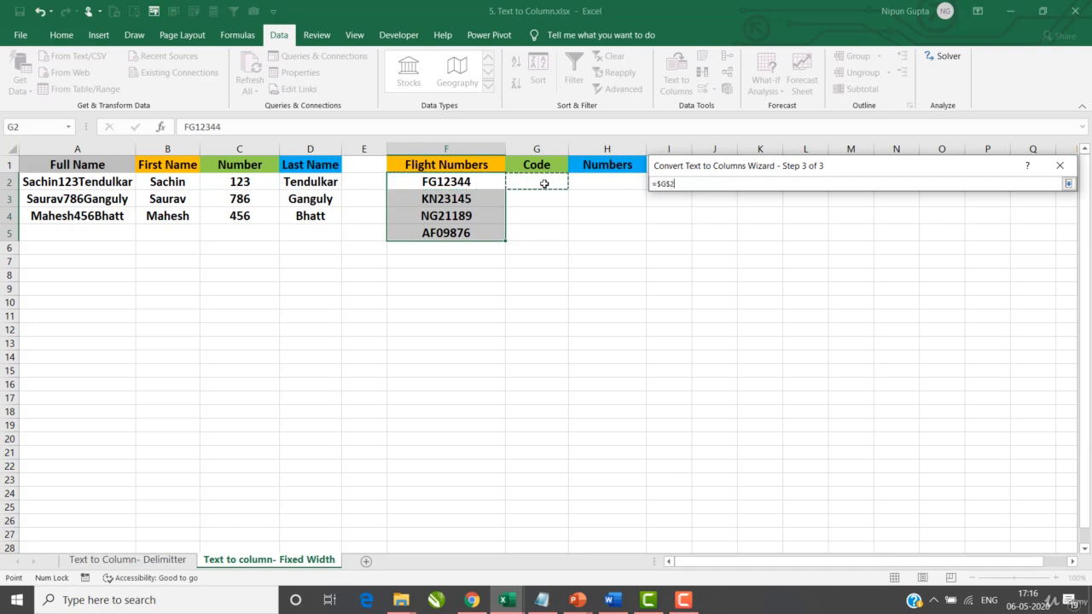
pyautogui.click(1068, 183)
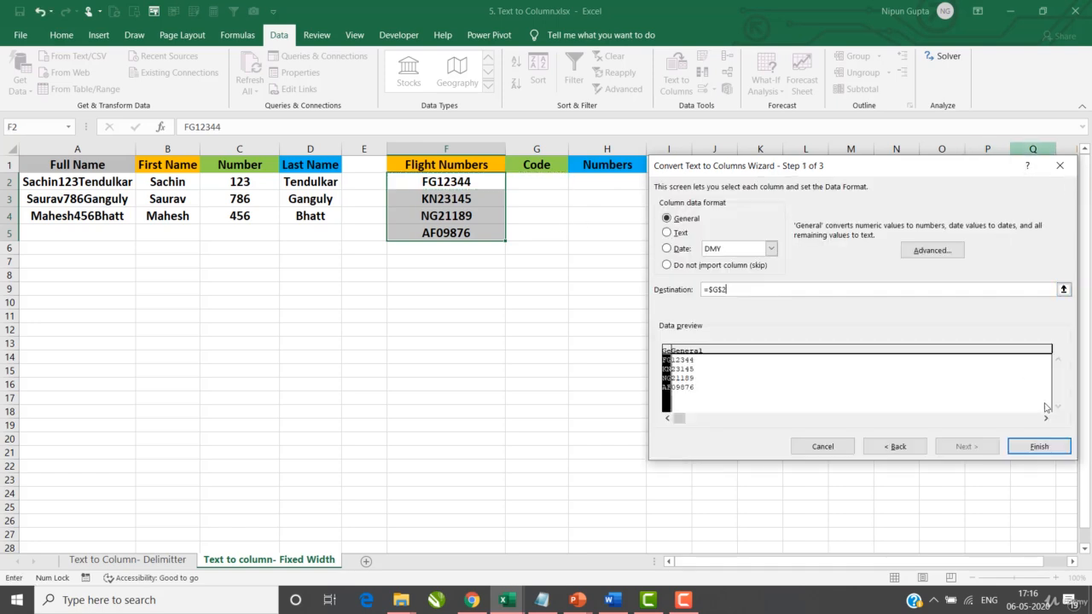
pyautogui.click(1040, 446)
pyautogui.click(635, 384)
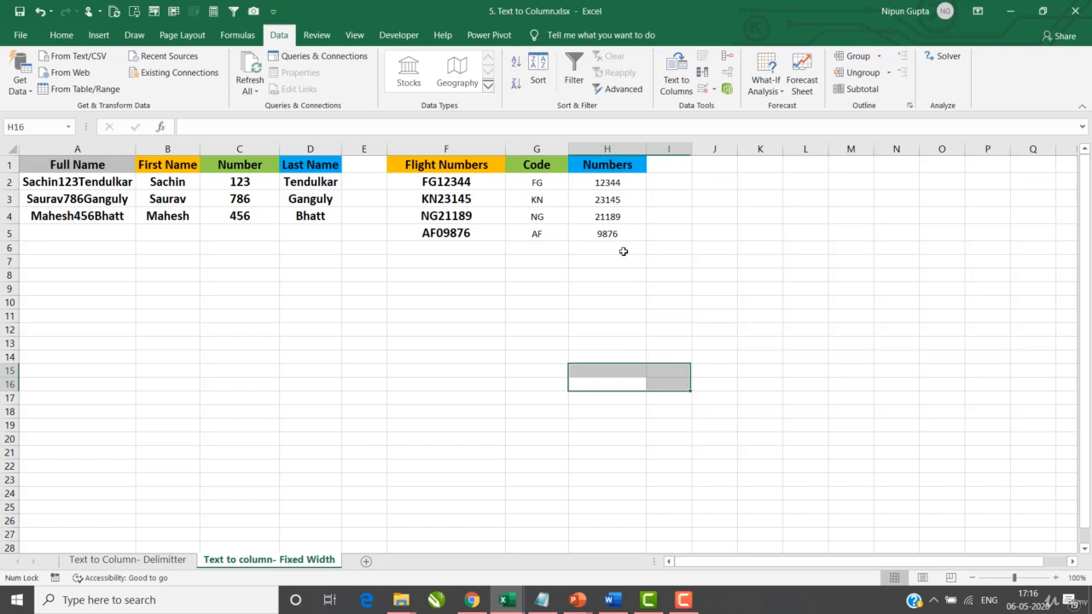
# Check the split flight codes in G2:G5 and the flight digits in H2:H5 by selecting each range
pyautogui.click(533, 180)
pyautogui.moveTo(533, 180); pyautogui.dragTo(536, 230)
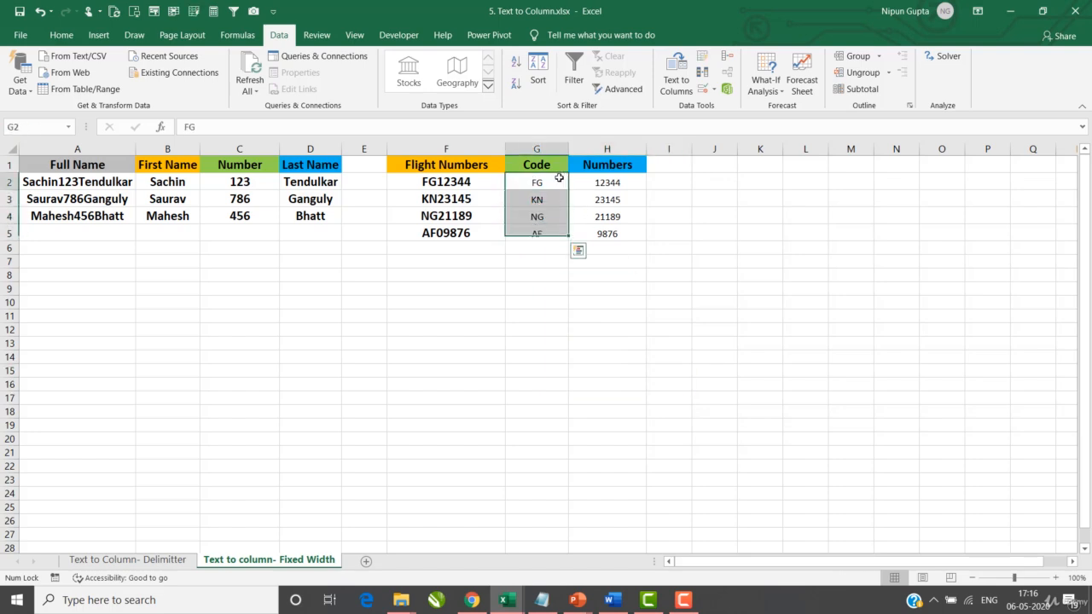
pyautogui.moveTo(607, 185); pyautogui.dragTo(616, 232)
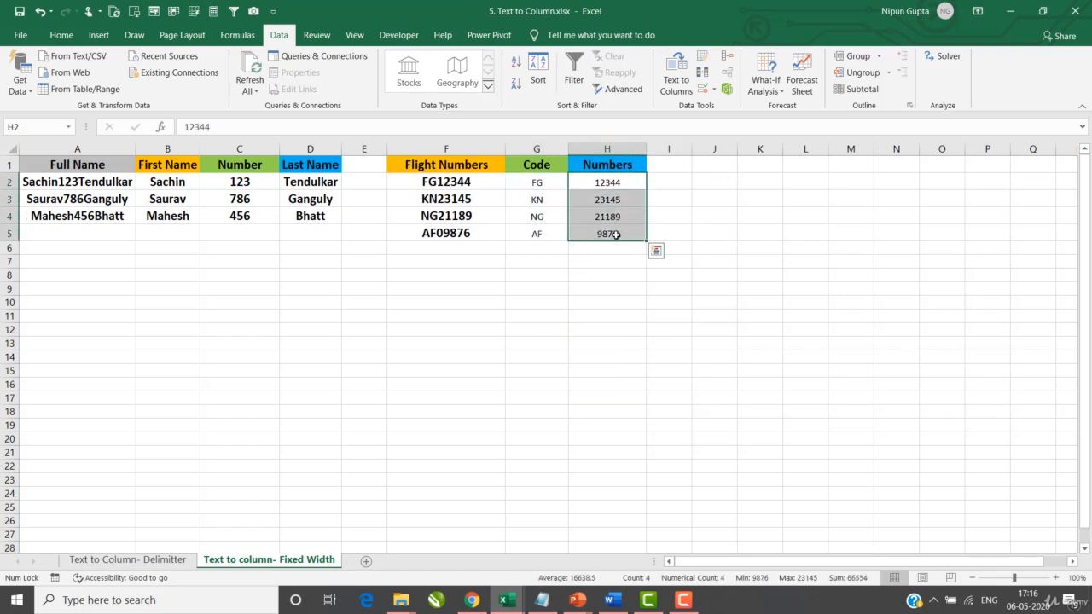